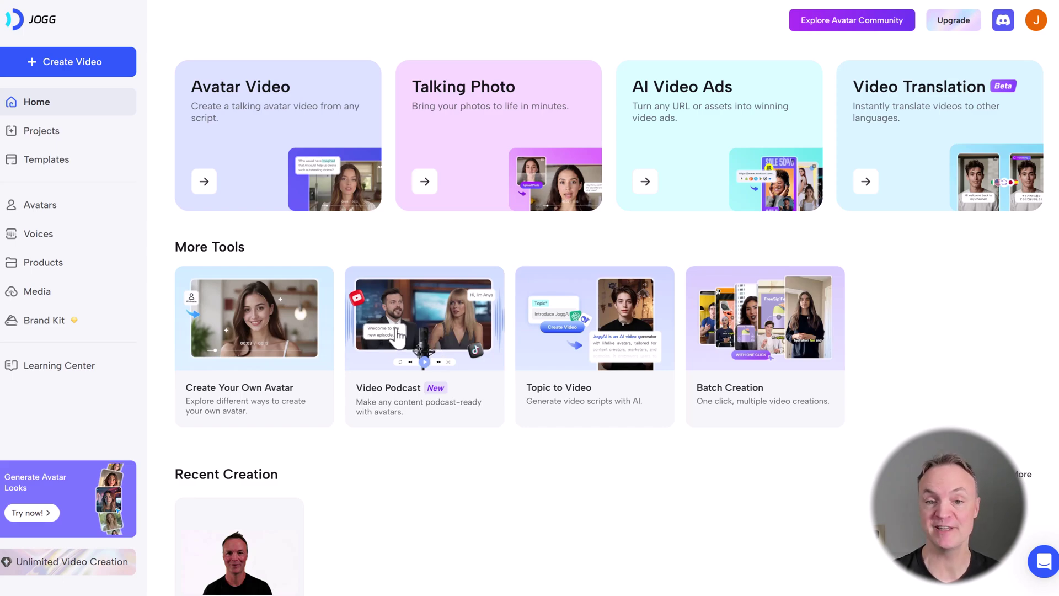
- Open the Video Podcast generator and choose PDF as the podcast source
click(459, 356)
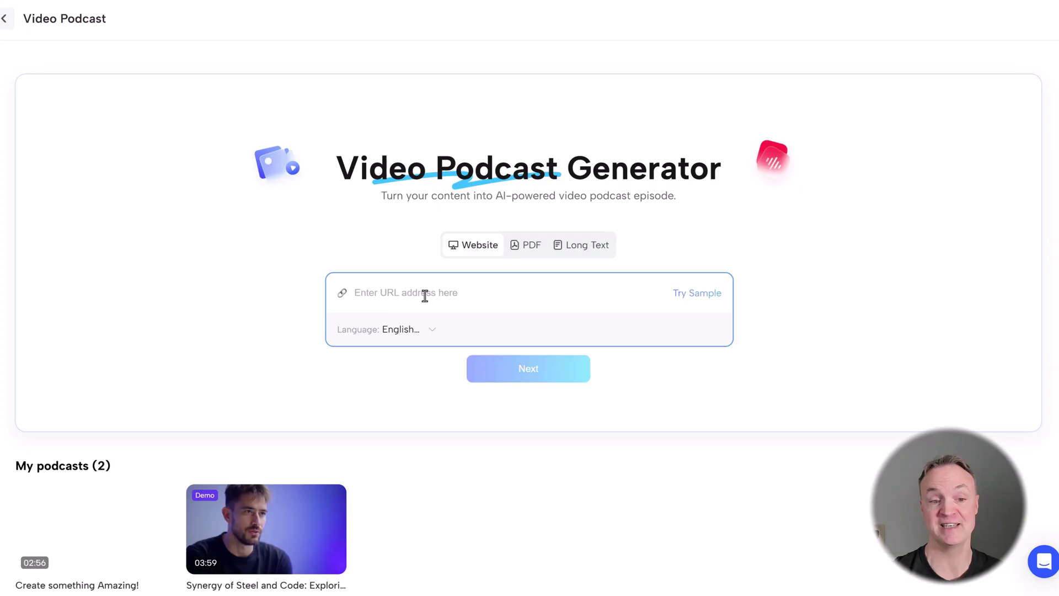
click(530, 247)
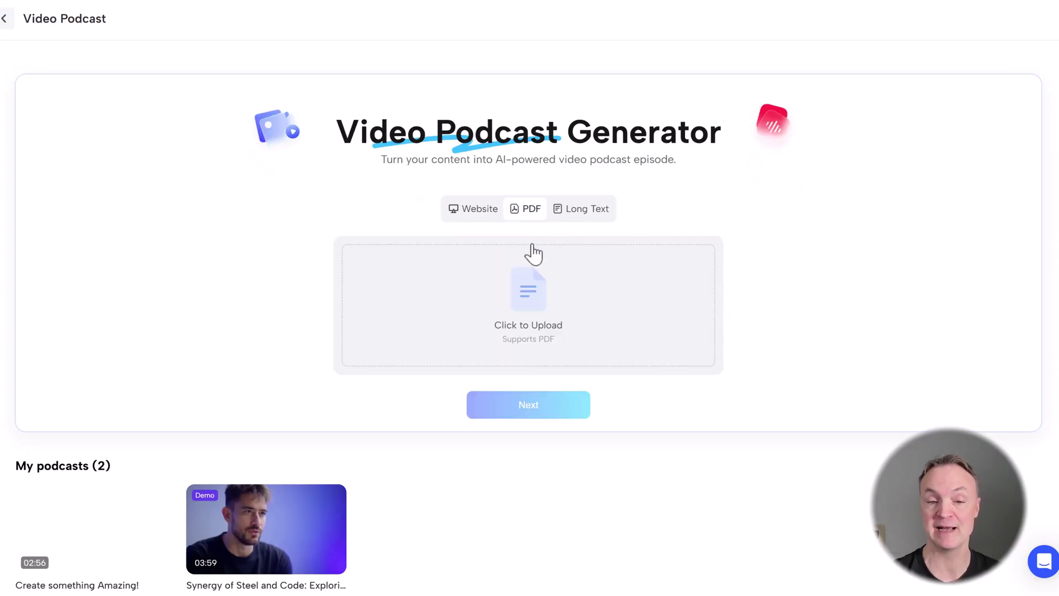
click(576, 218)
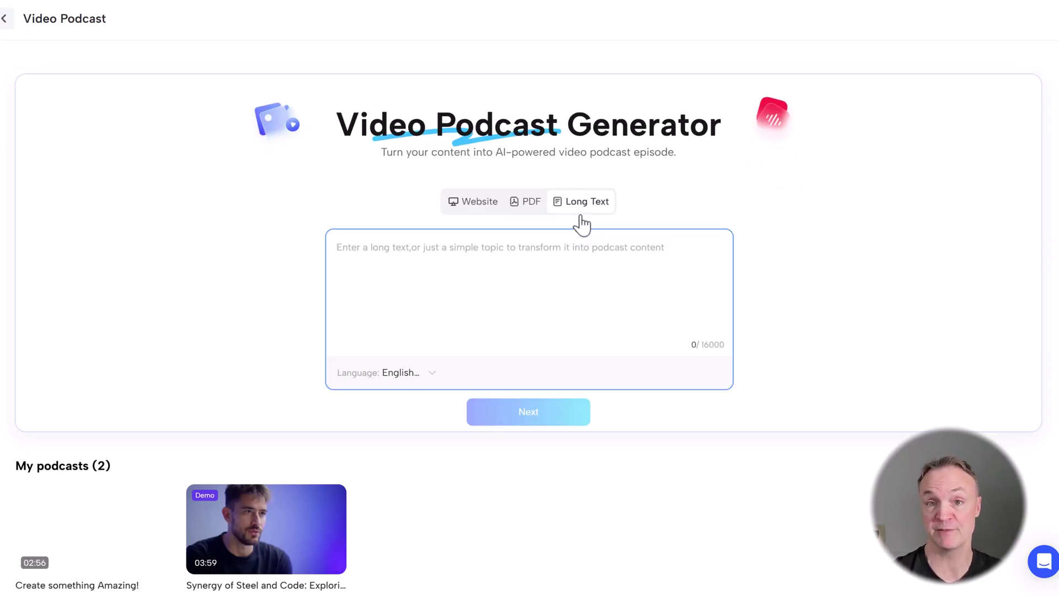
click(527, 210)
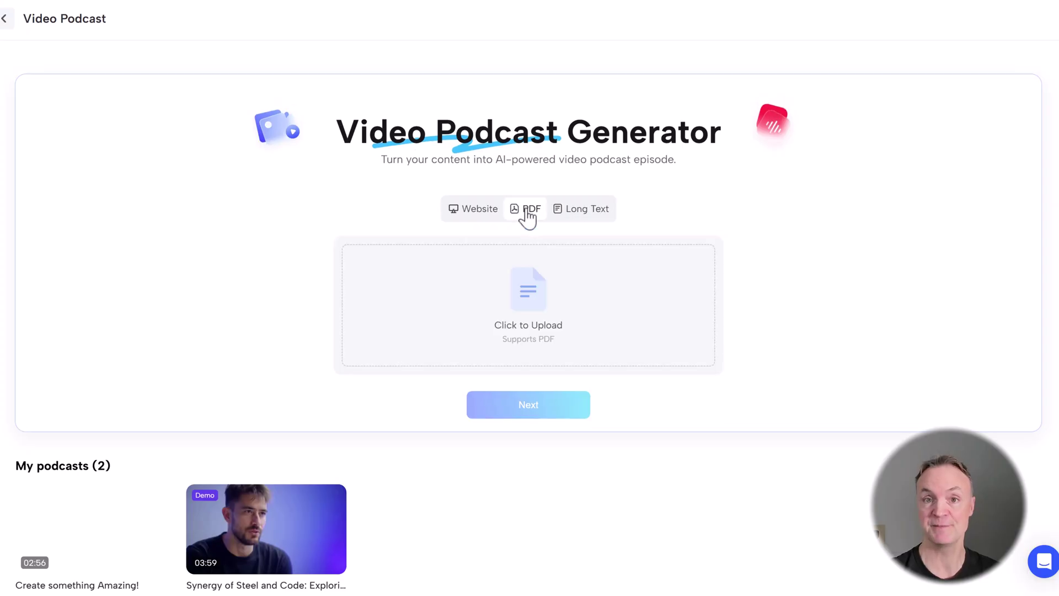
- Upload ai-report.pdf, keep English as the language, and continue to avatar selection
click(534, 303)
scroll(397, 187, down, 2)
click(461, 72)
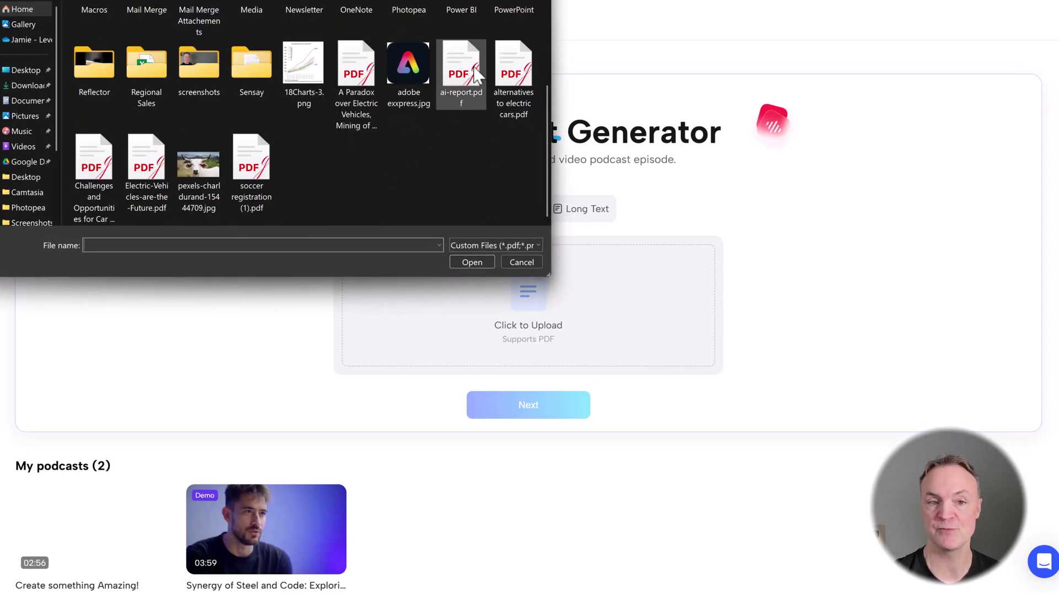
click(473, 262)
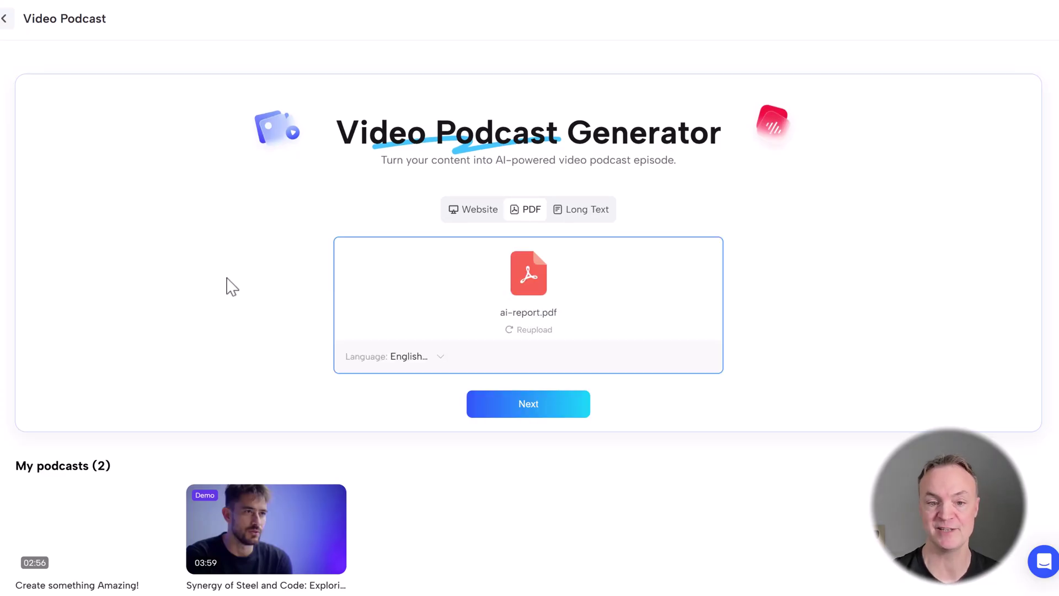
click(408, 357)
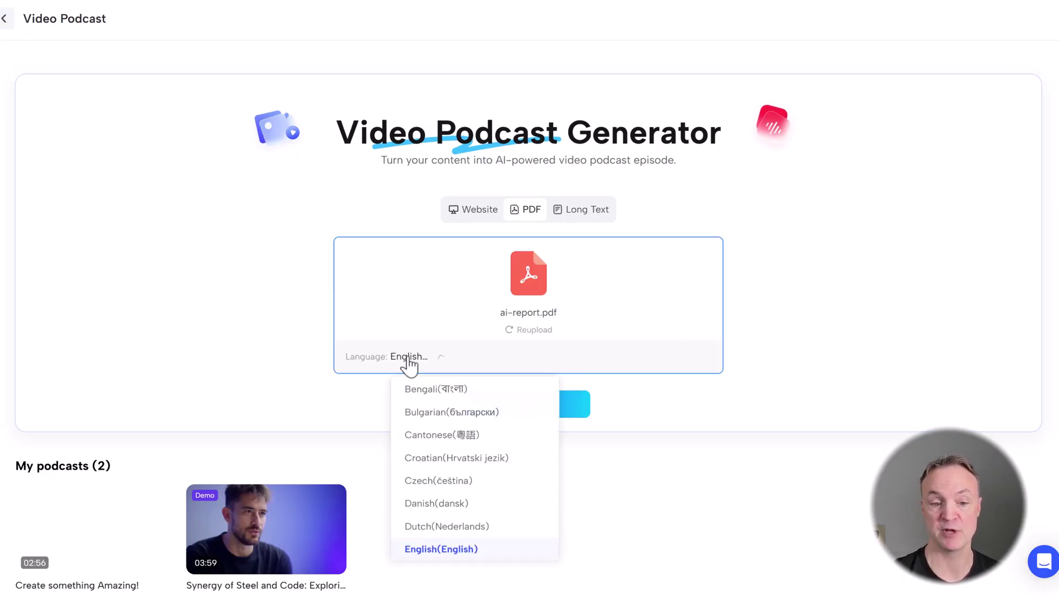
click(256, 338)
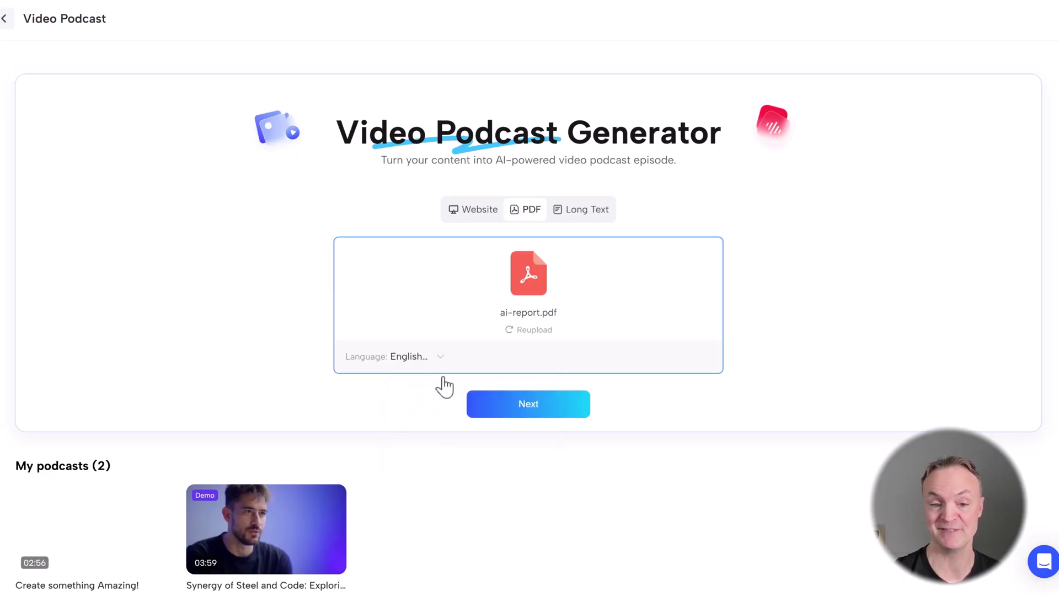
click(533, 411)
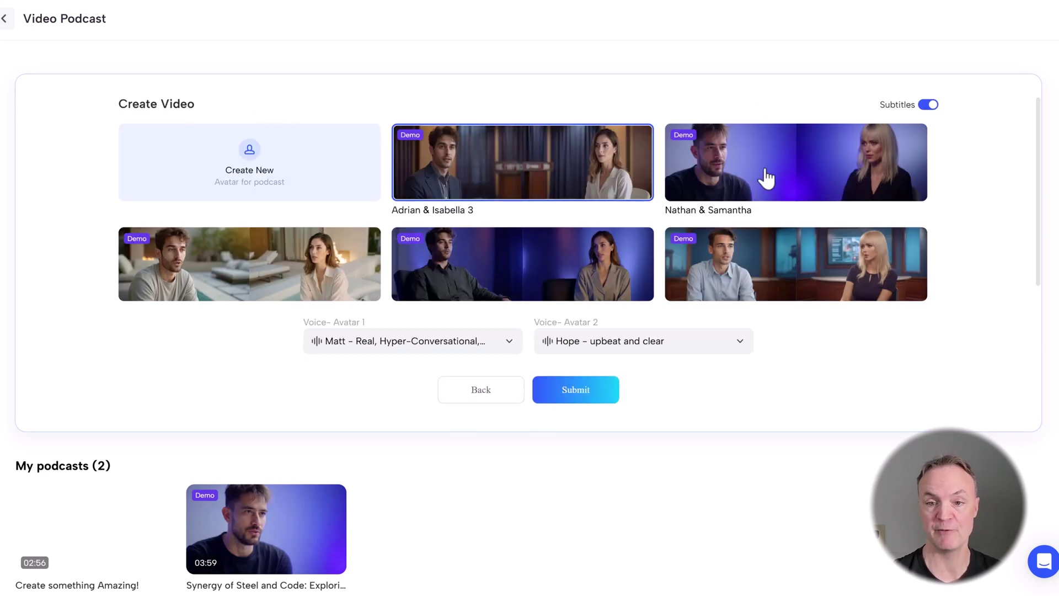
- Choose the Nathan & Samantha pair and preview the John Doe and Carmelo La Rosa voices
click(798, 181)
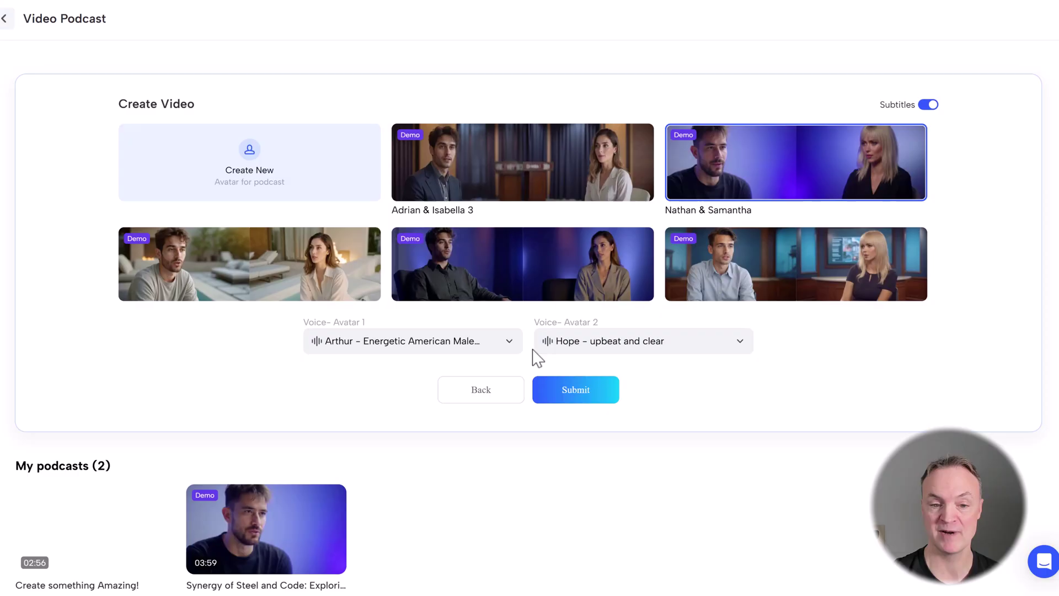
click(509, 347)
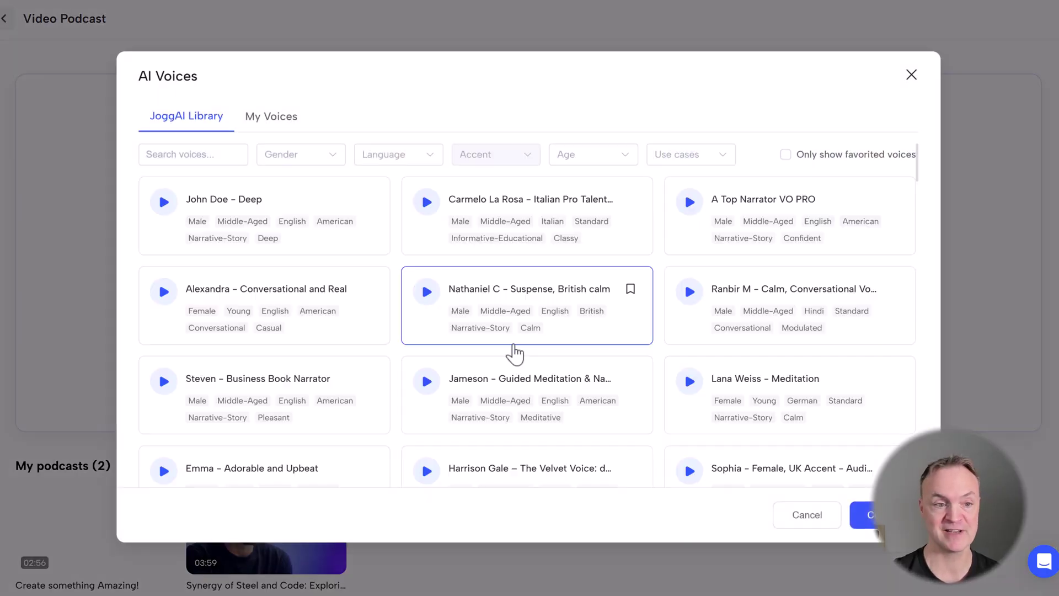
click(165, 202)
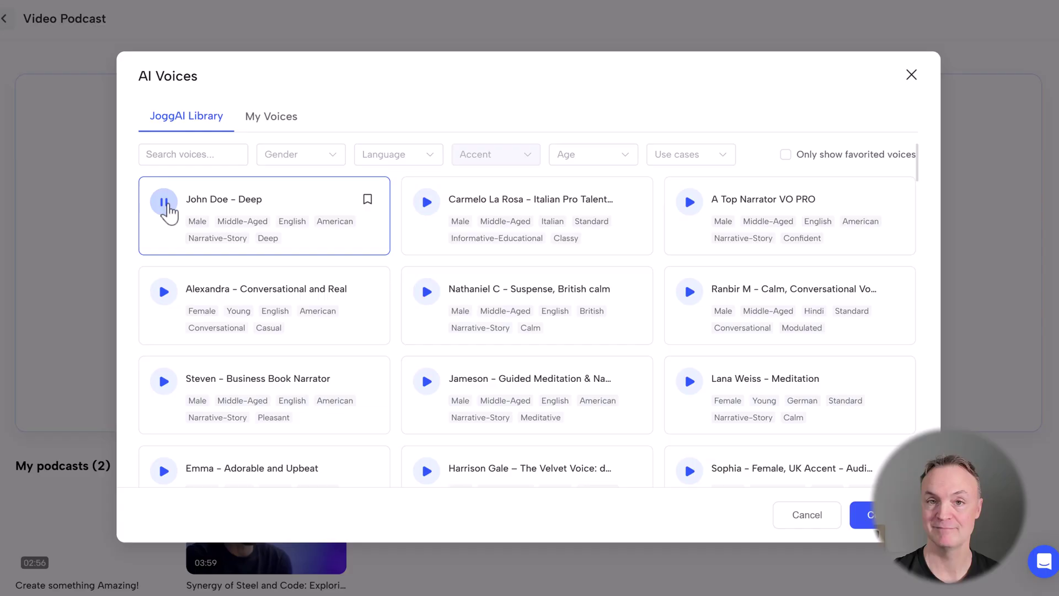
click(427, 202)
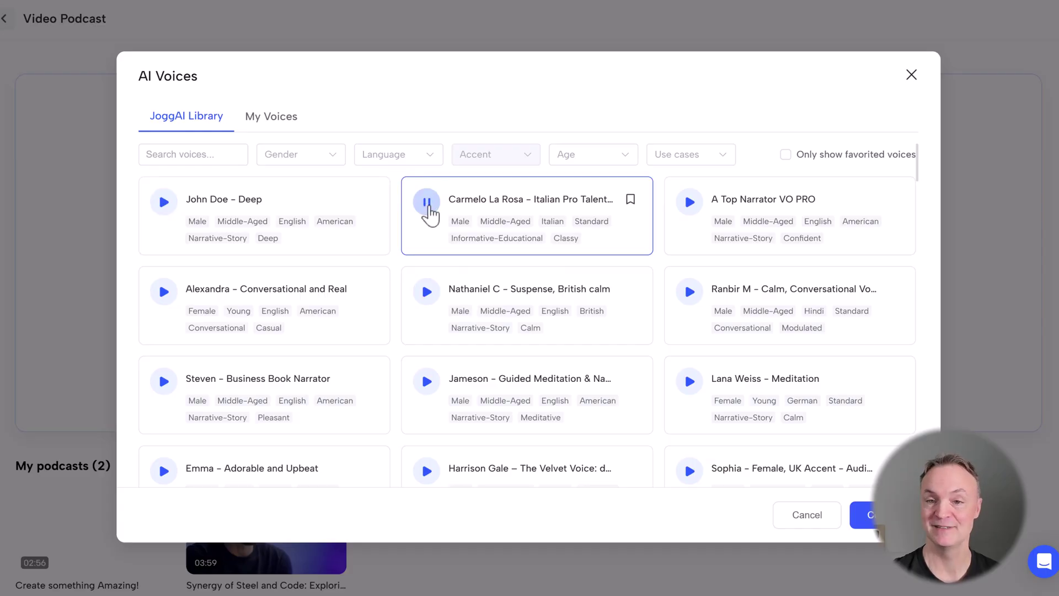
click(428, 205)
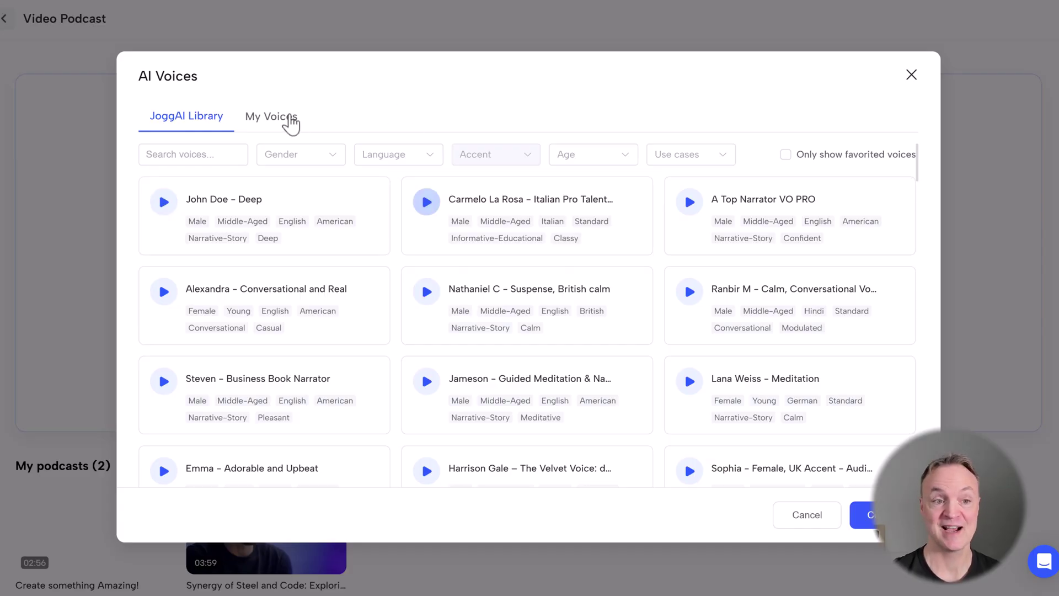
- Preview the custom cloned voice, keep the voices unchanged, and submit the podcast
click(290, 122)
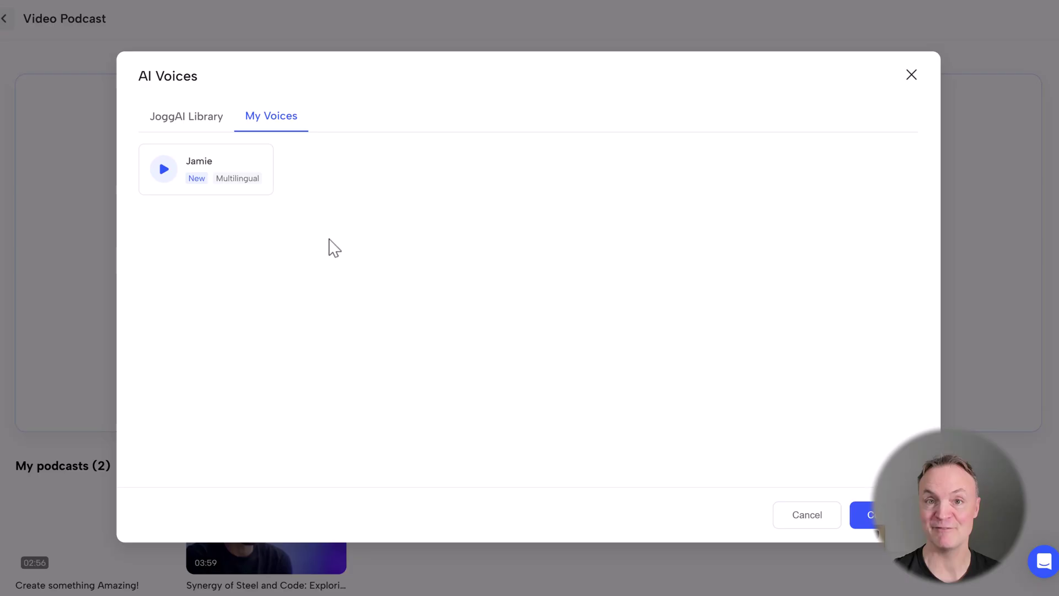
click(164, 170)
click(164, 170)
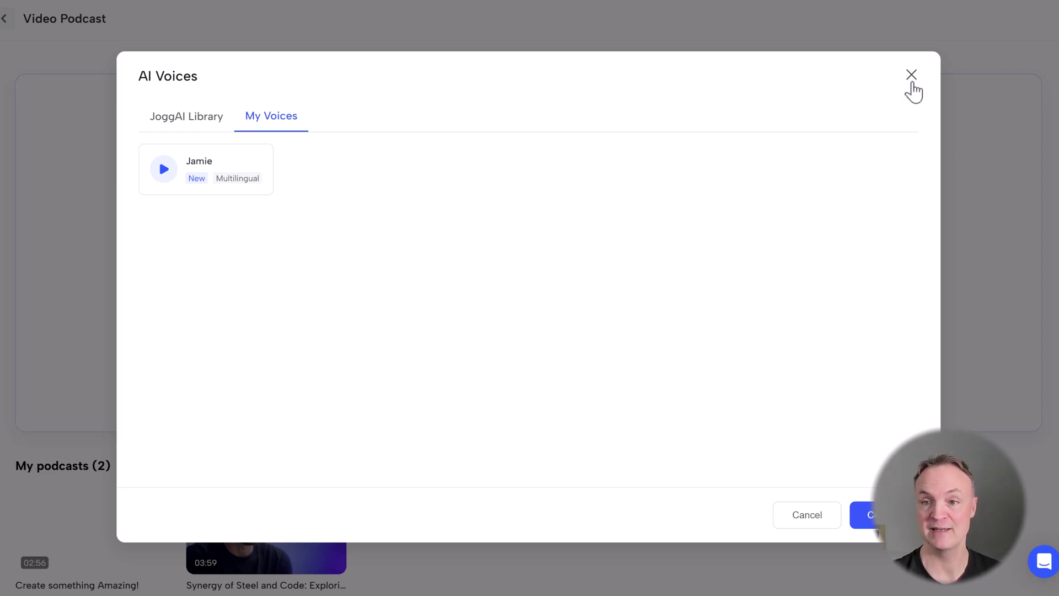
click(912, 78)
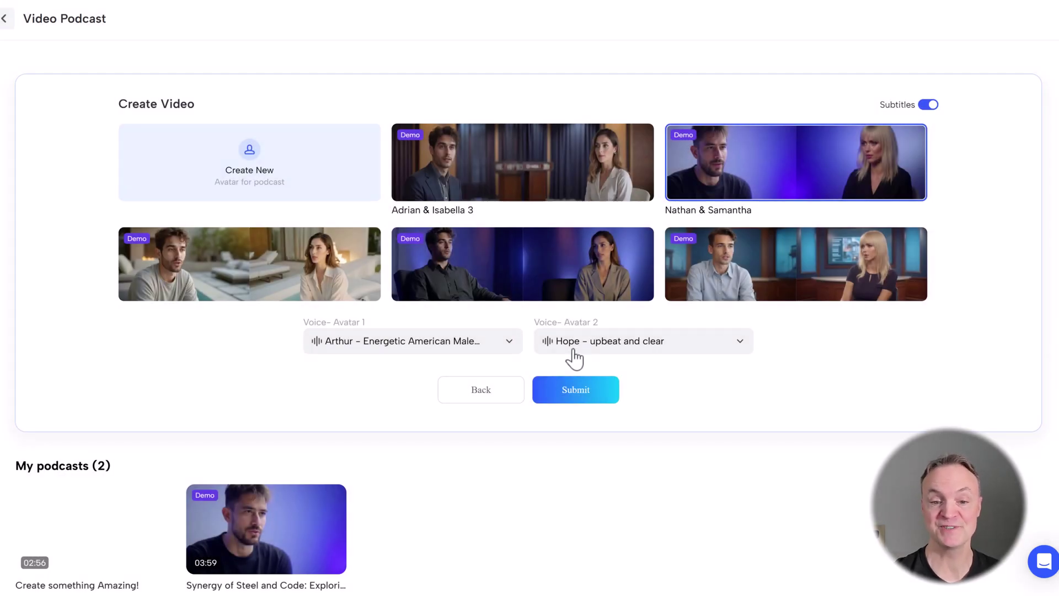
click(586, 402)
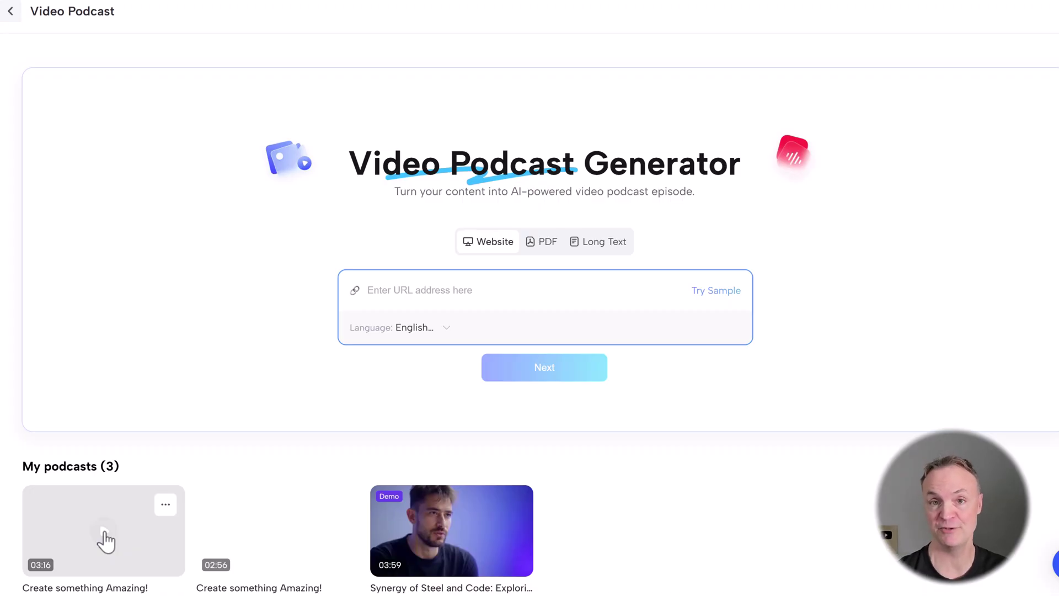
- Play the new podcast, pause it at 00:15, and close the player
click(104, 532)
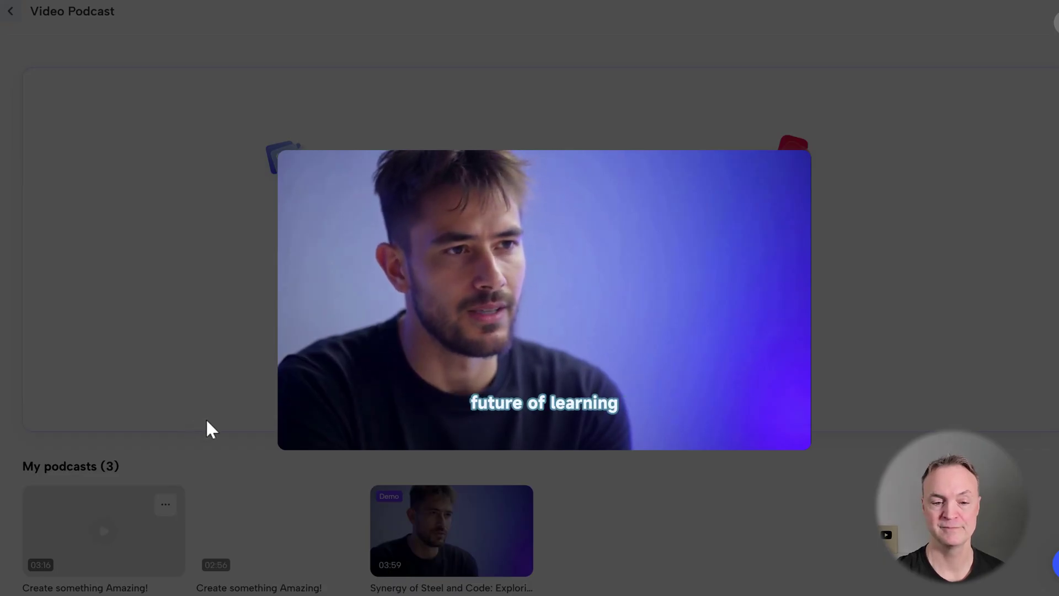
mouse_move(319, 445)
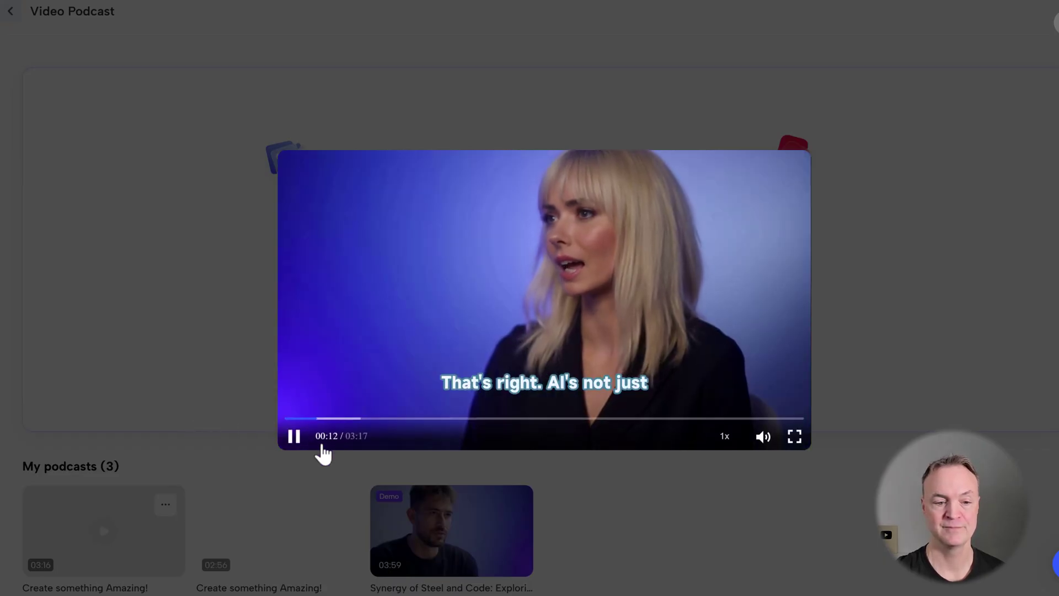
click(294, 437)
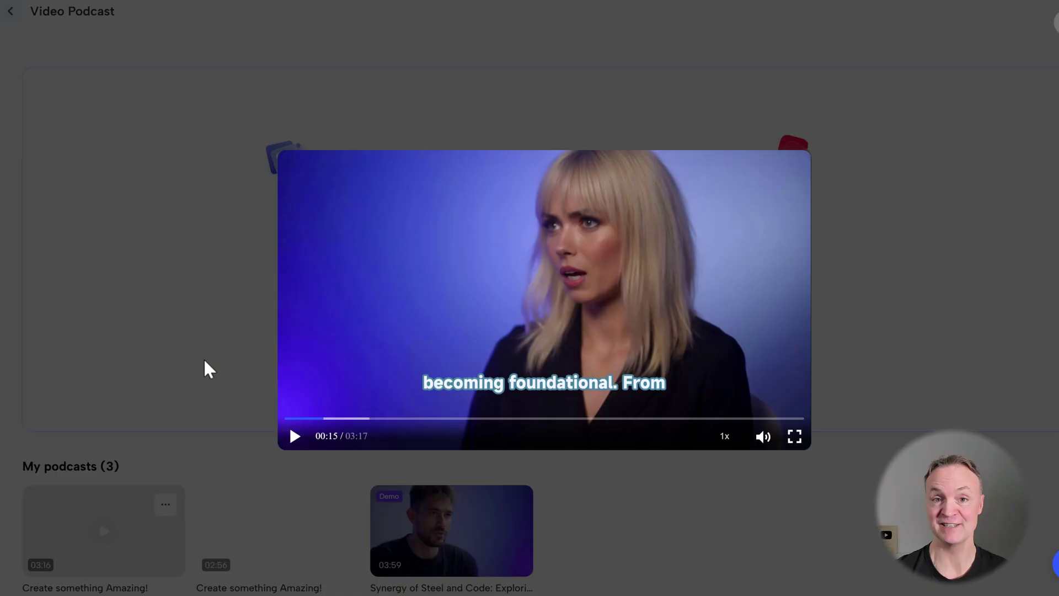
click(200, 356)
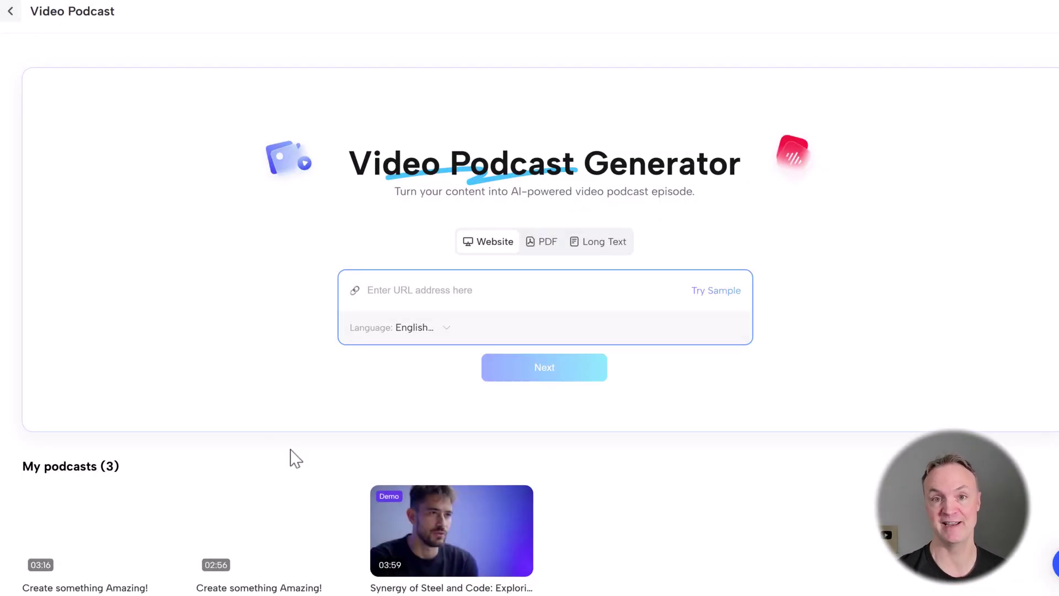
- Bring up the options menu for the newly generated podcast
click(165, 507)
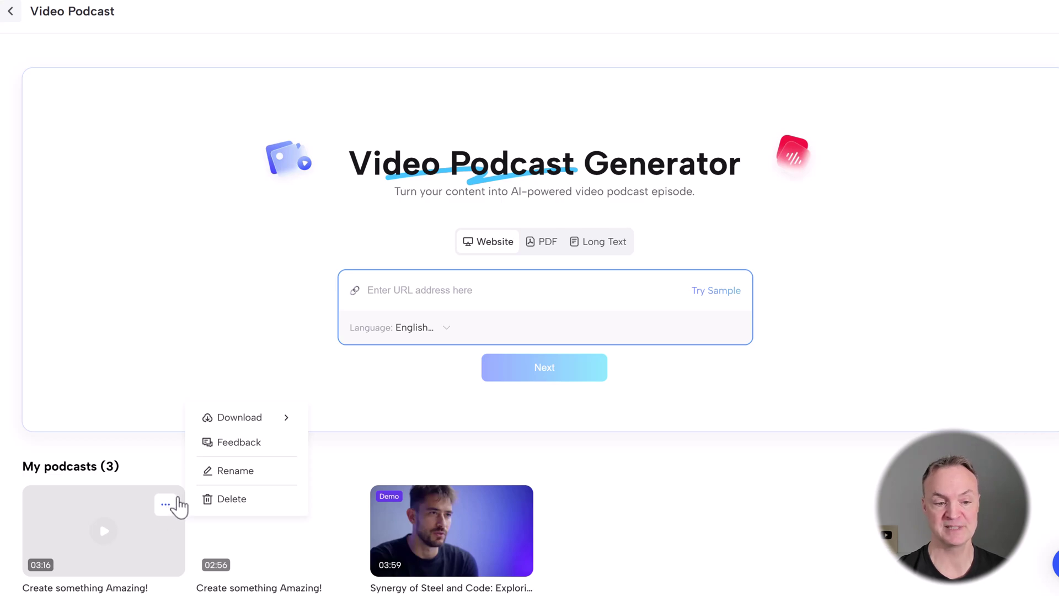
mouse_move(261, 422)
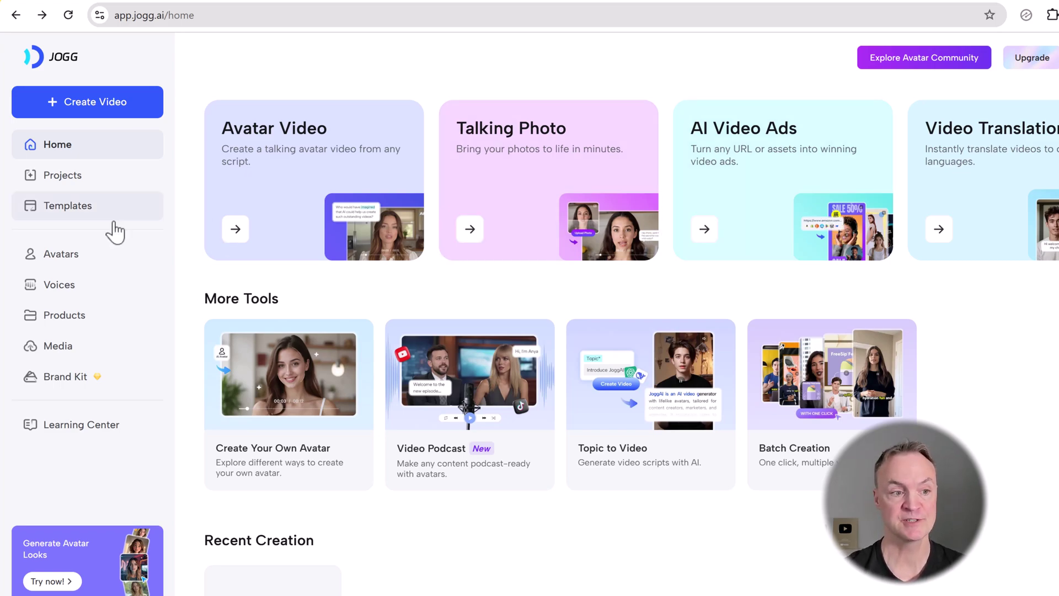
- Go to the Voices page and play a sample of the custom Jamie voice
click(90, 289)
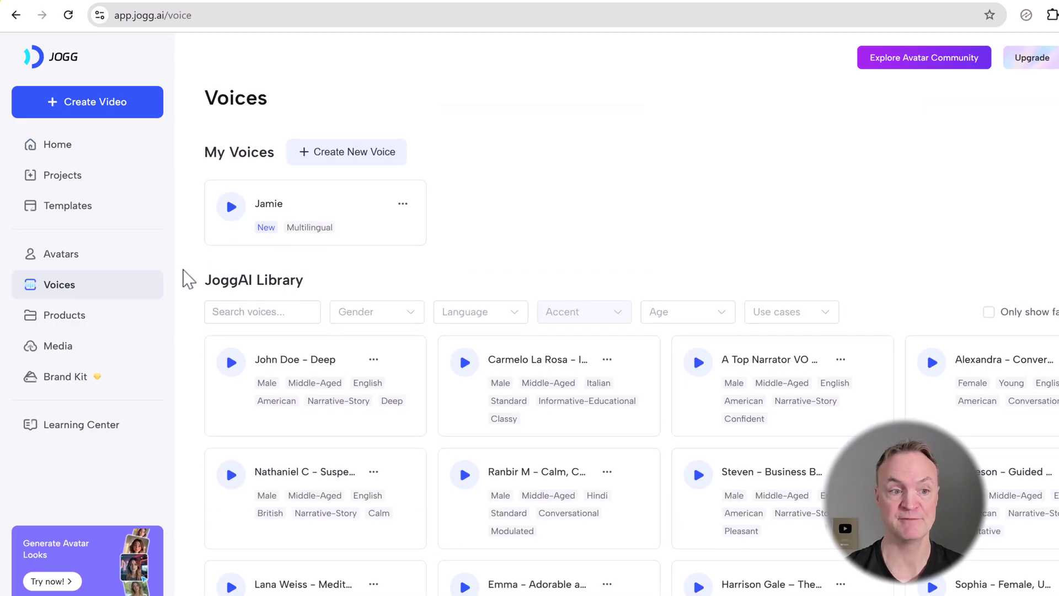
click(403, 204)
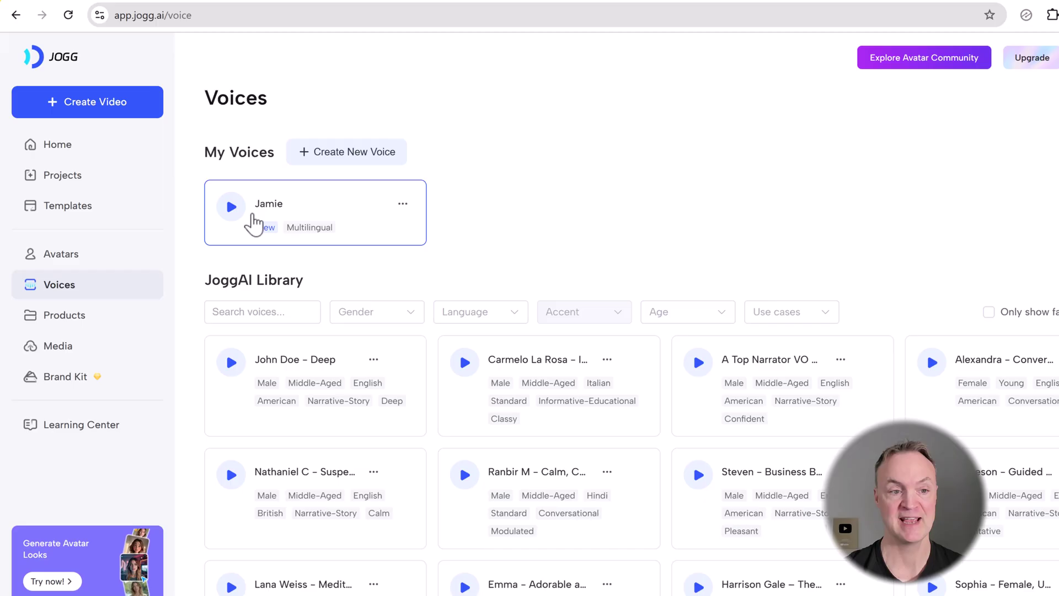
click(231, 210)
click(231, 209)
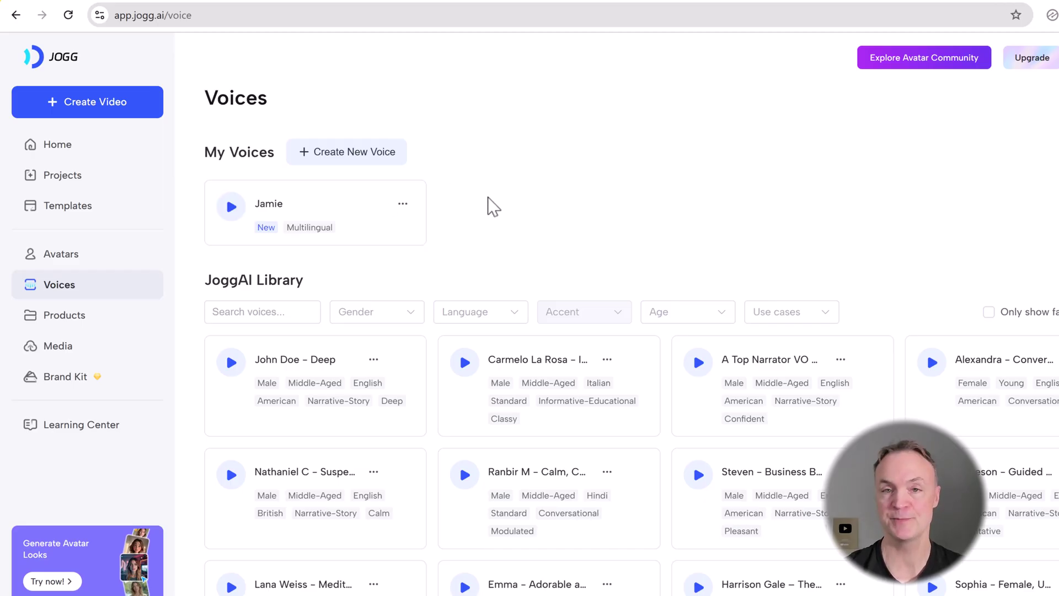
- Start a new voice clone, accept consent, view the audio upload, then cancel it
click(356, 160)
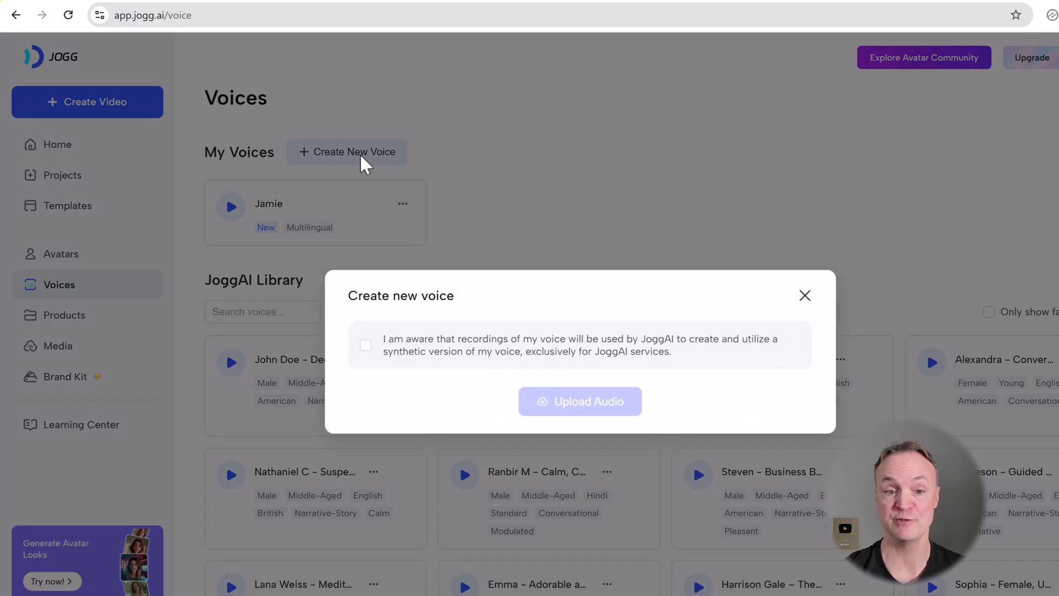
click(366, 345)
click(588, 411)
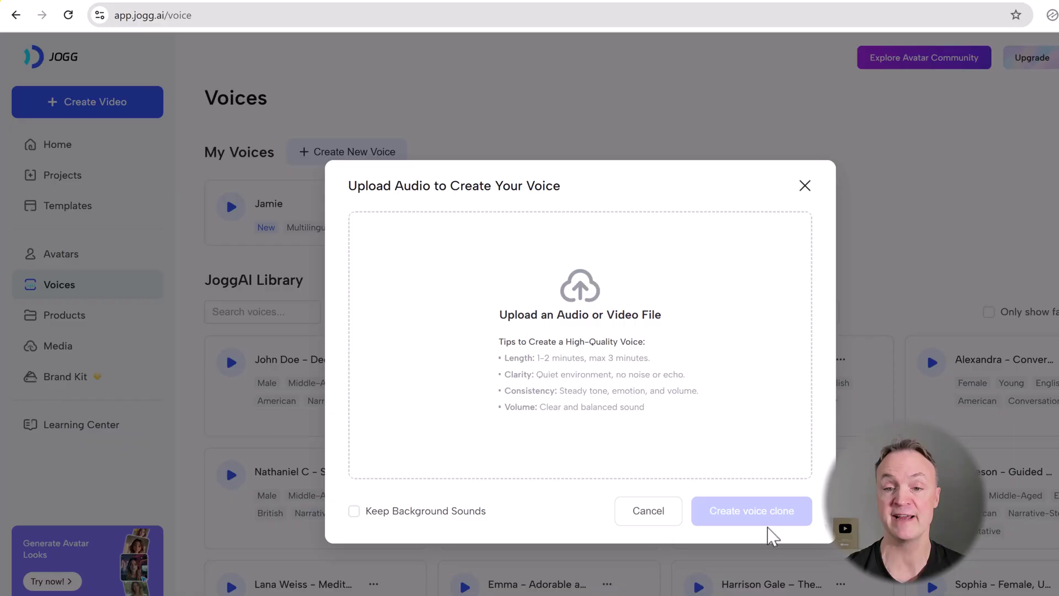
click(805, 187)
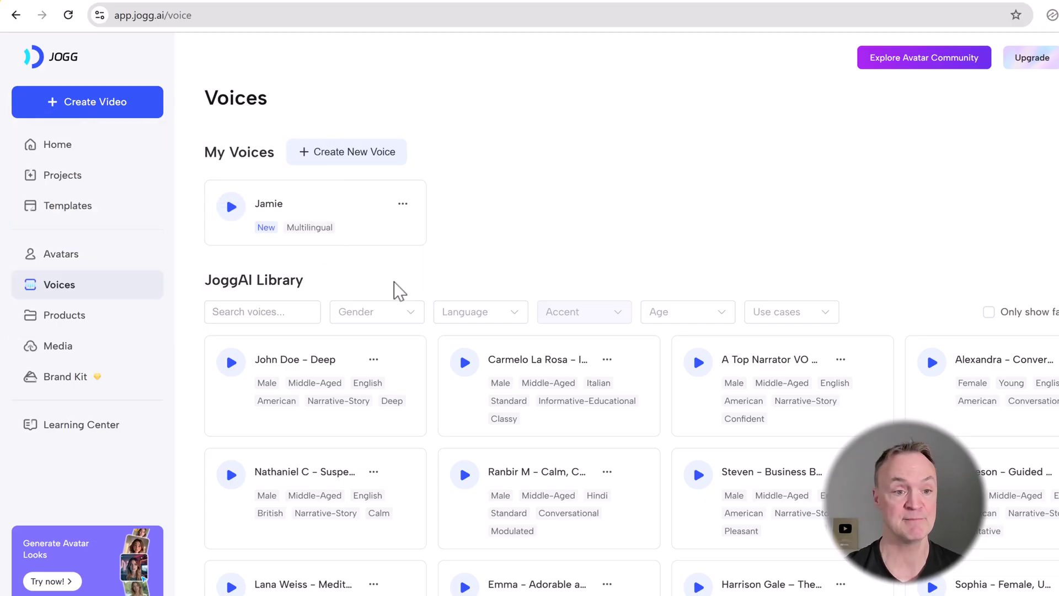
- Open the Jamie avatar from the Avatars page in a new video, then leave without saving
click(77, 259)
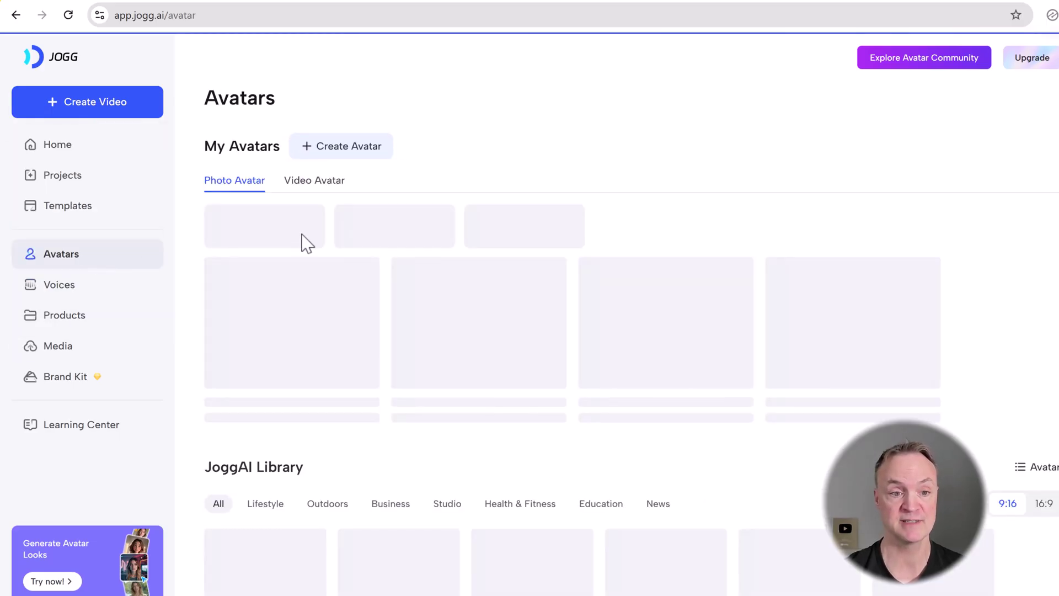
click(494, 333)
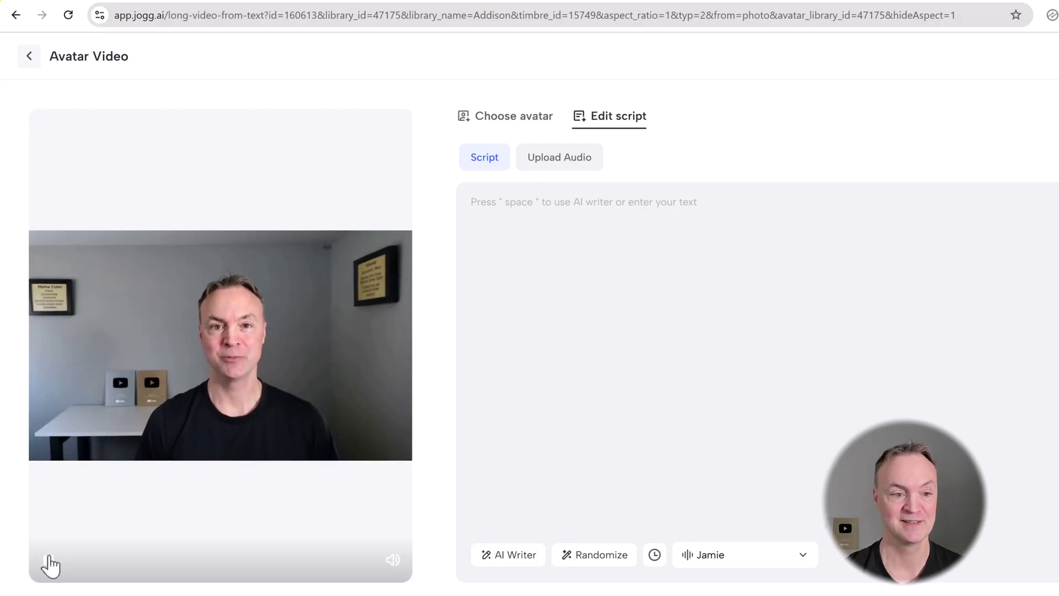
click(31, 63)
click(703, 386)
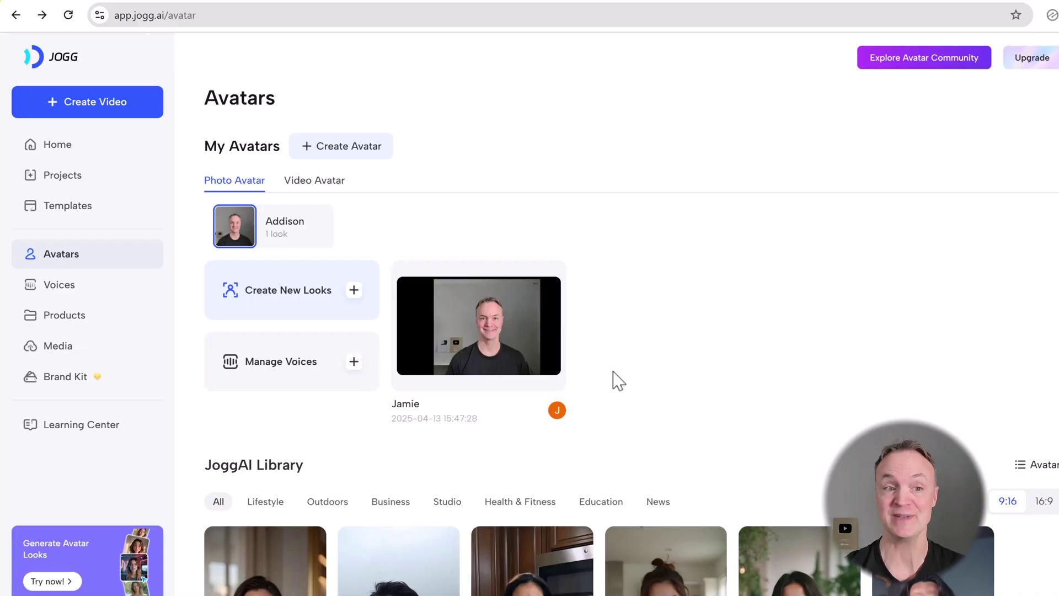
click(359, 159)
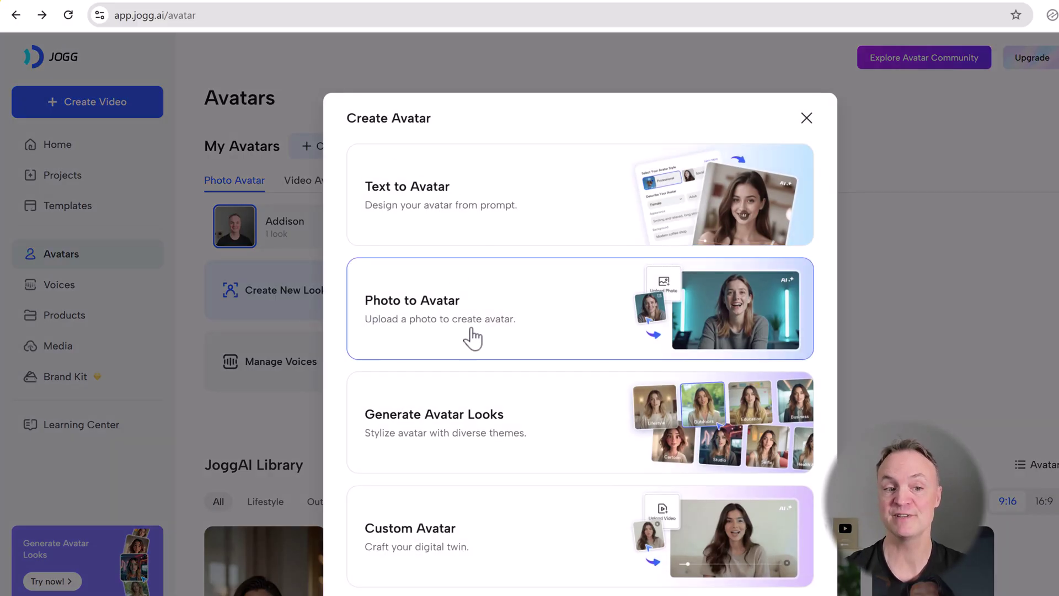
click(473, 328)
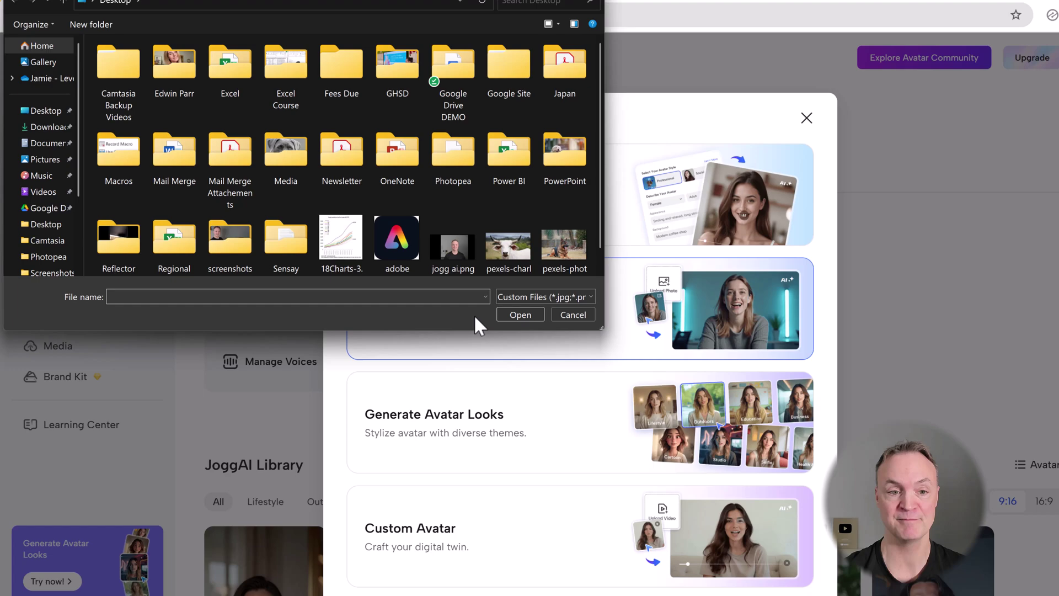
click(573, 315)
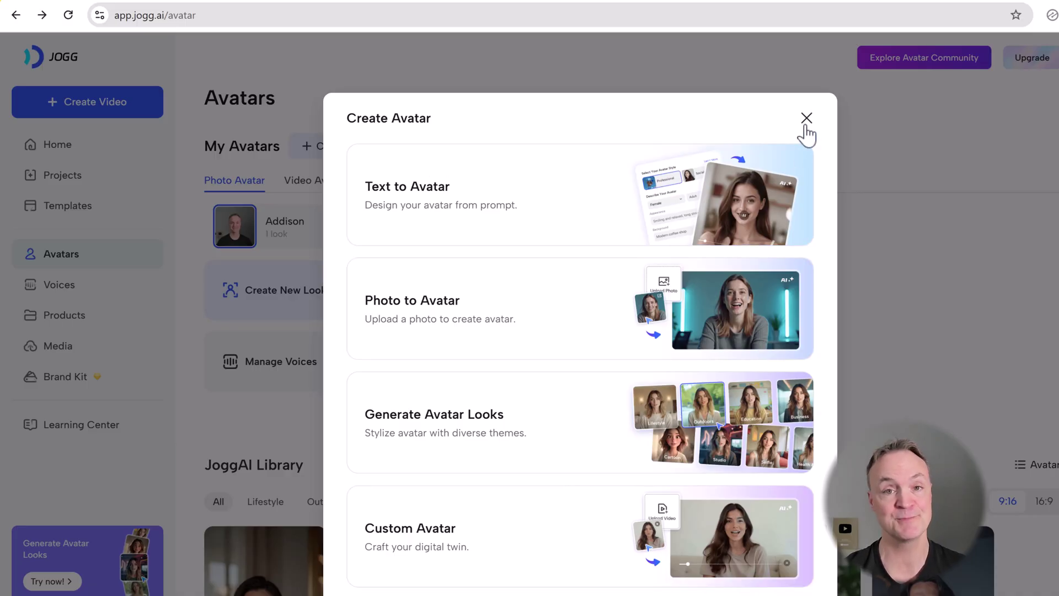
click(807, 119)
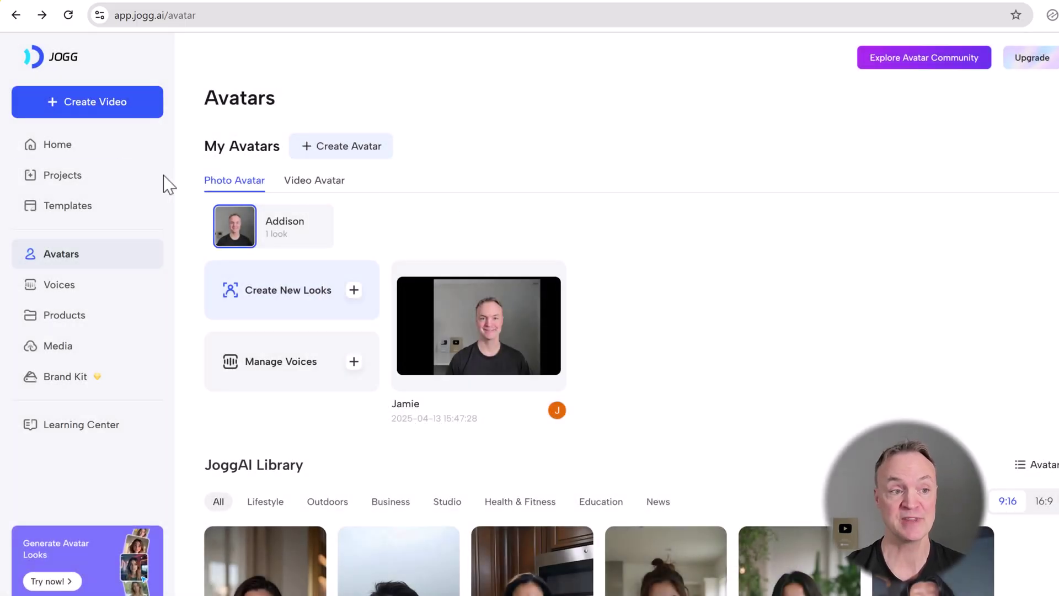
- Start a new avatar video from Home using the custom Jamie avatar from My Avatars
click(71, 153)
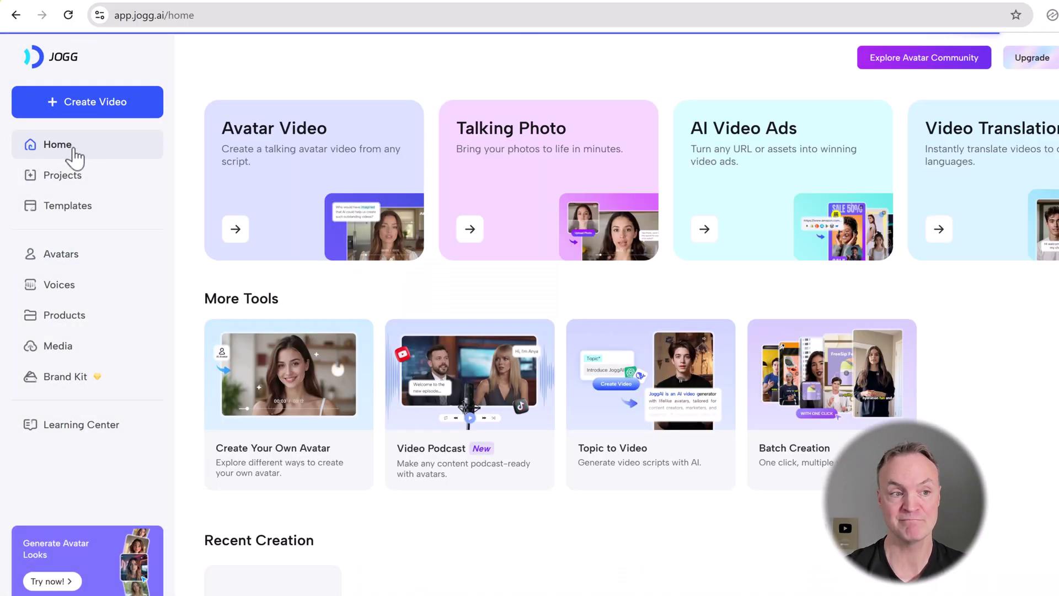
click(283, 167)
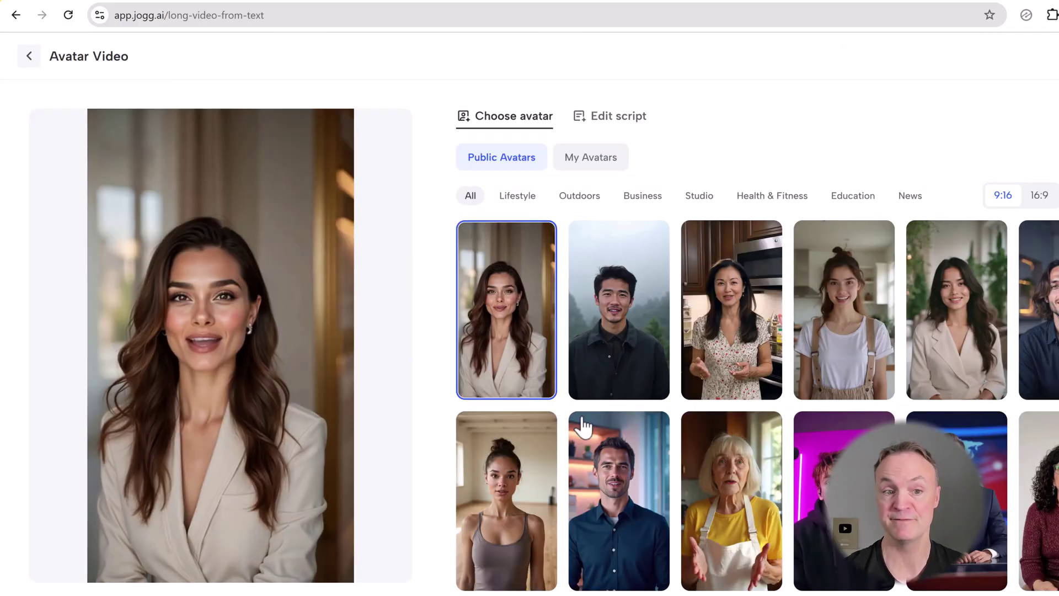
click(615, 164)
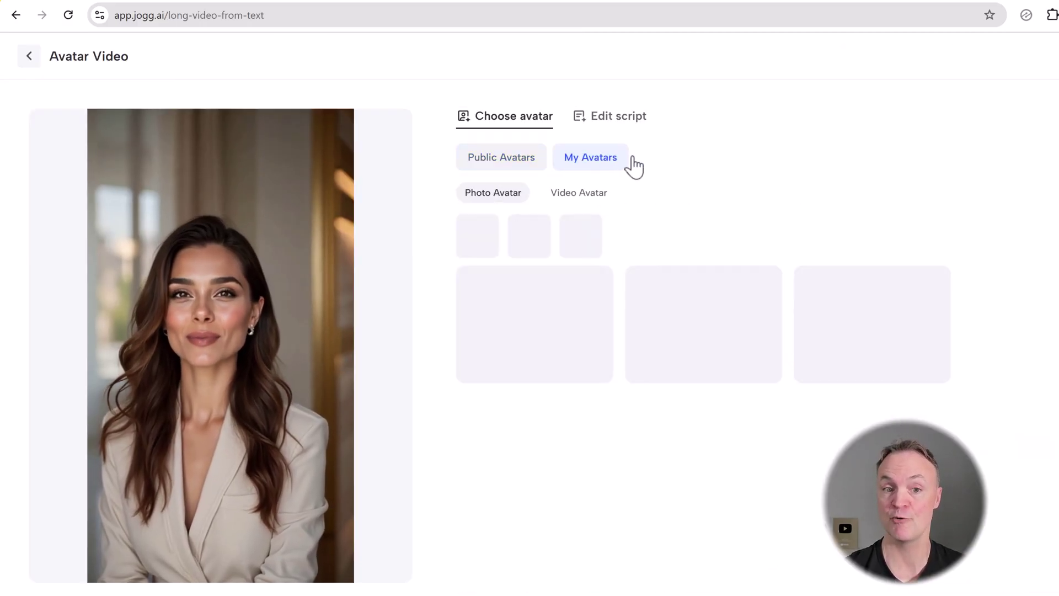
click(559, 324)
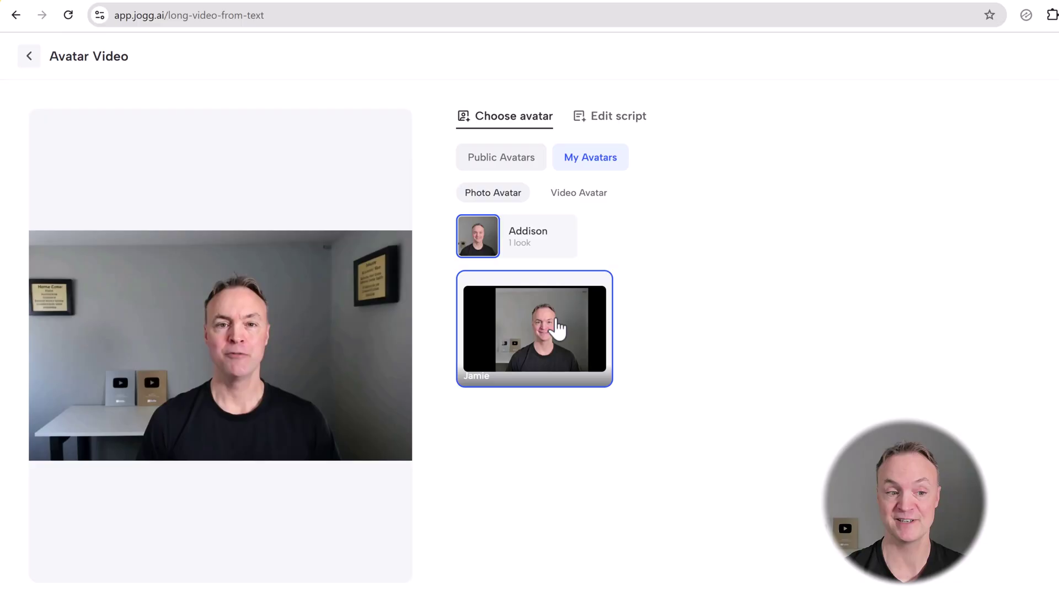
- Pause the Jamie avatar preview and leave the editor without saving
mouse_move(227, 313)
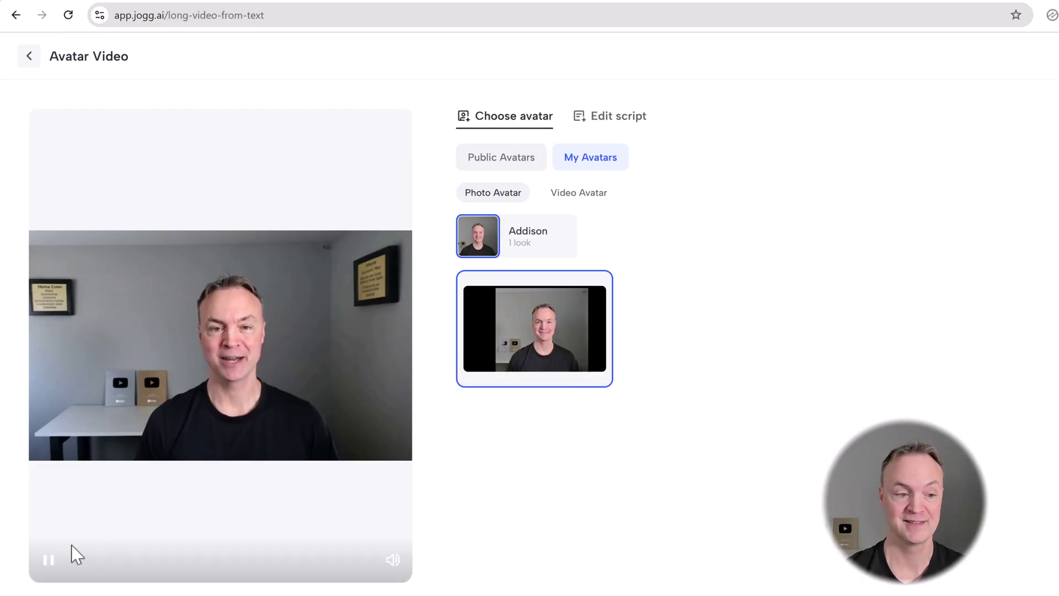
click(45, 561)
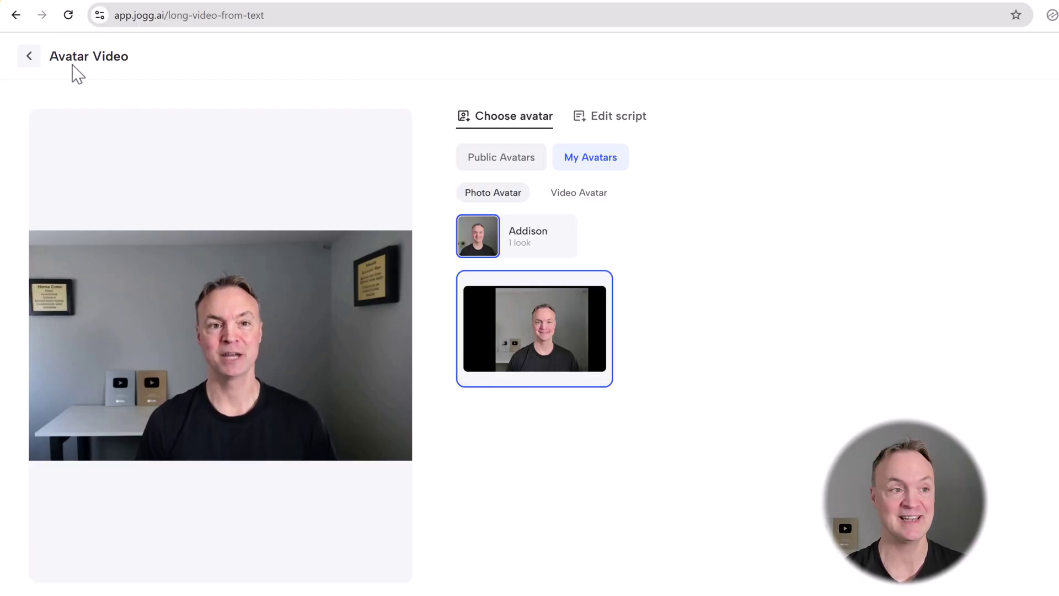
click(29, 56)
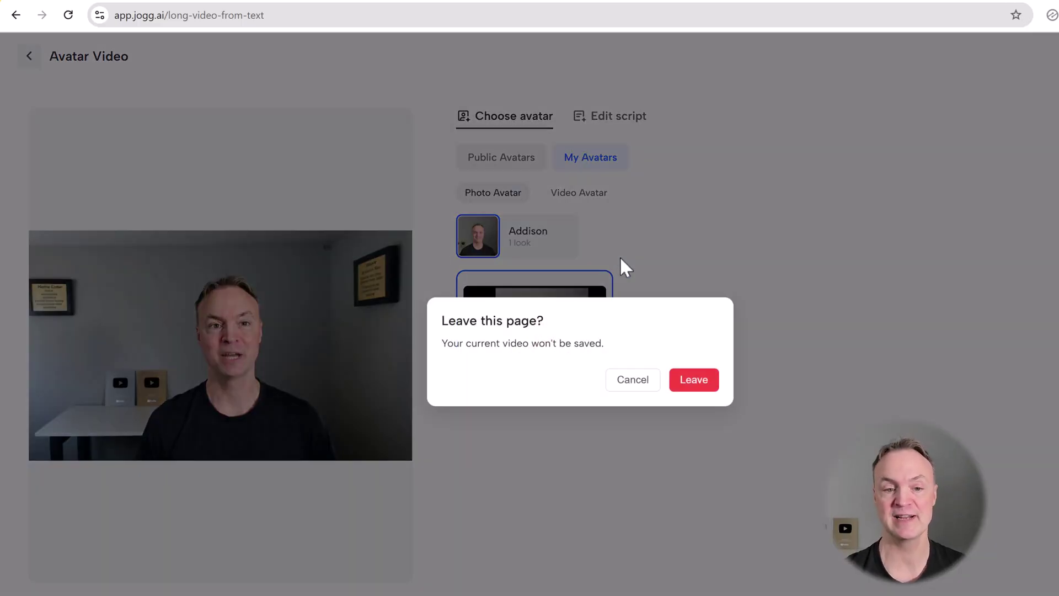
click(704, 385)
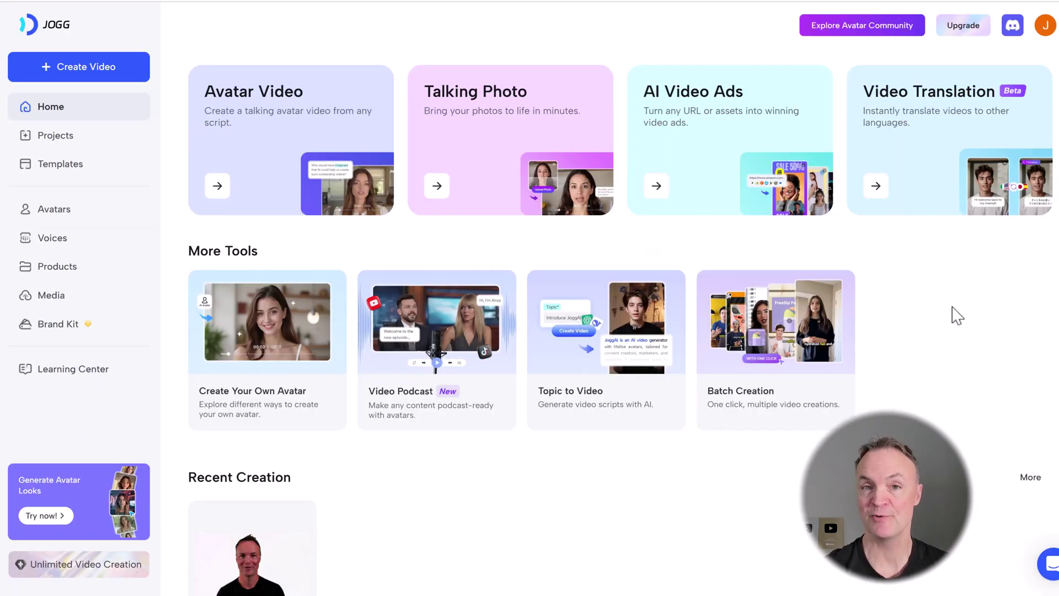
- Create a new AI video ad and fill in the sample Amazon eufy security product URL
mouse_move(688, 88)
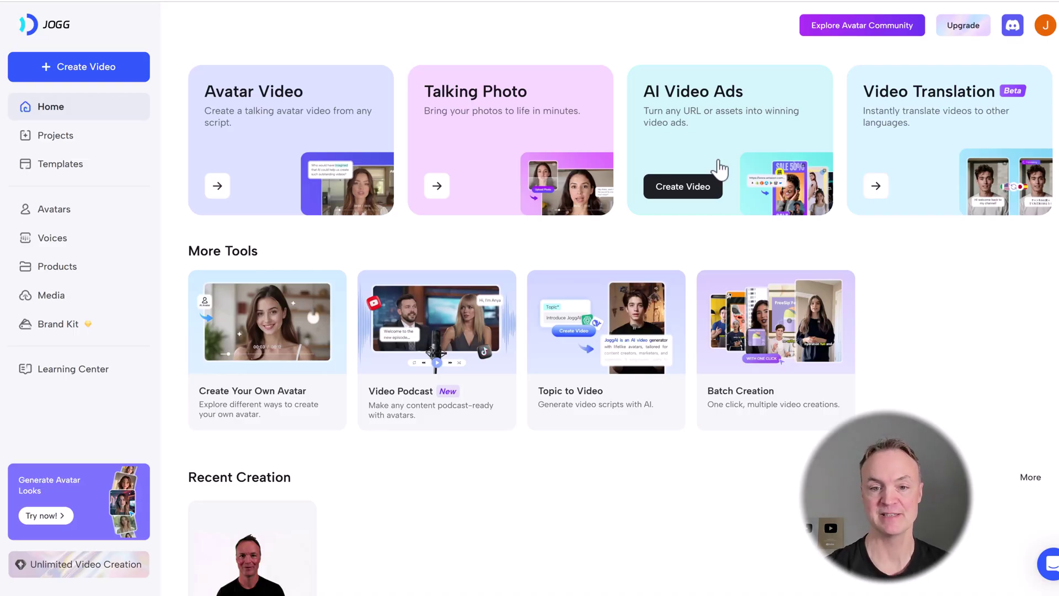
click(691, 194)
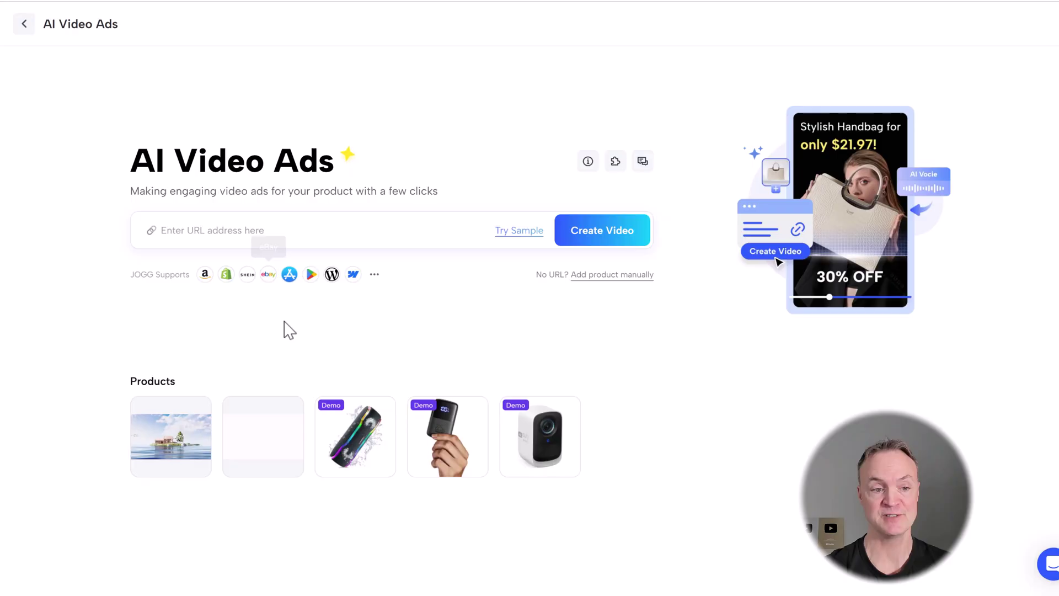
click(518, 232)
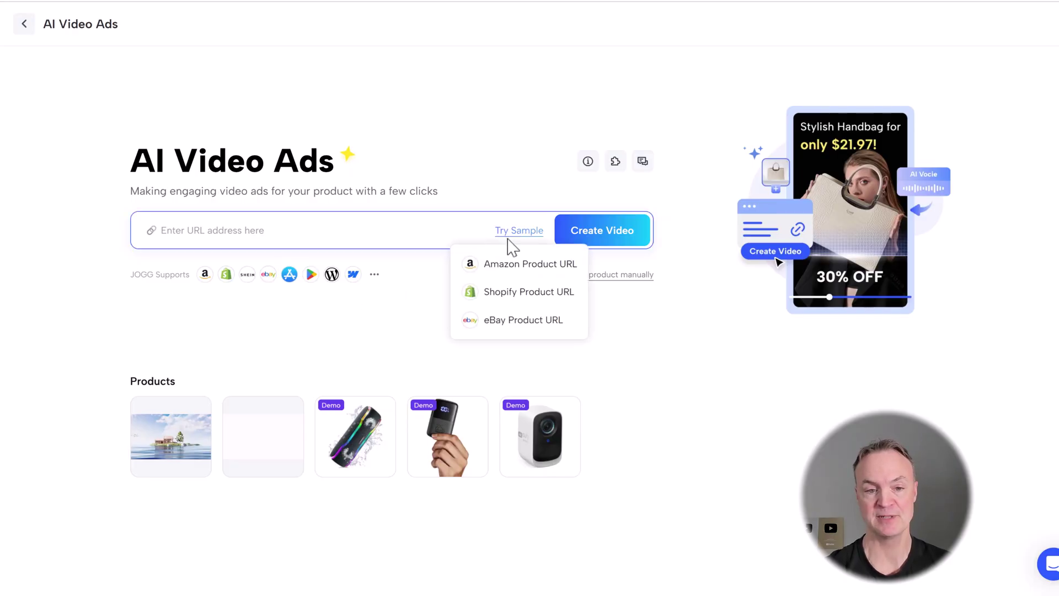
click(508, 264)
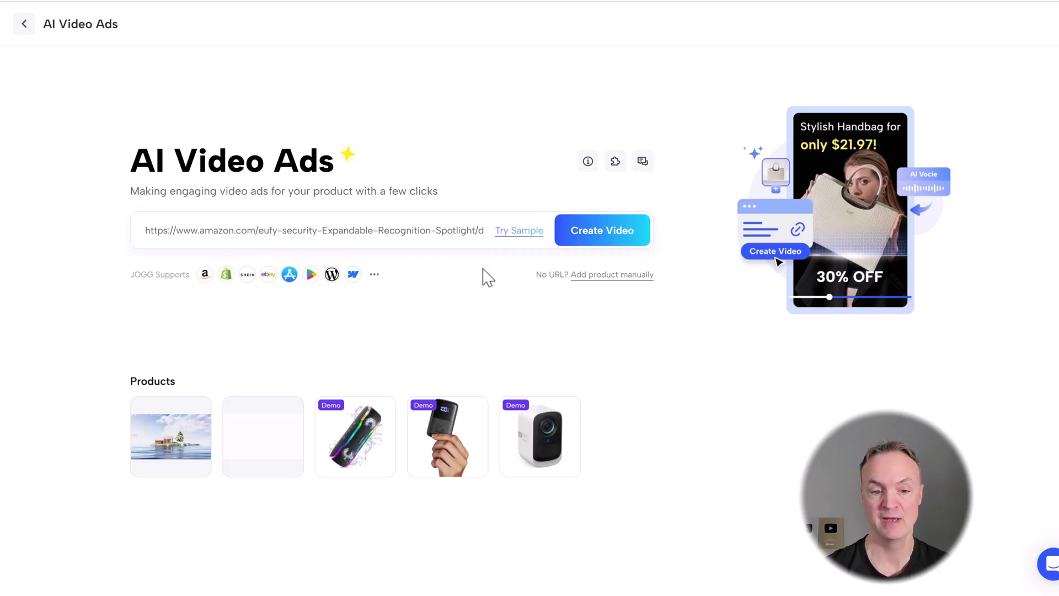
- Use the demo Bluetooth speaker, confirm all 11 media items, and review the product details
click(372, 460)
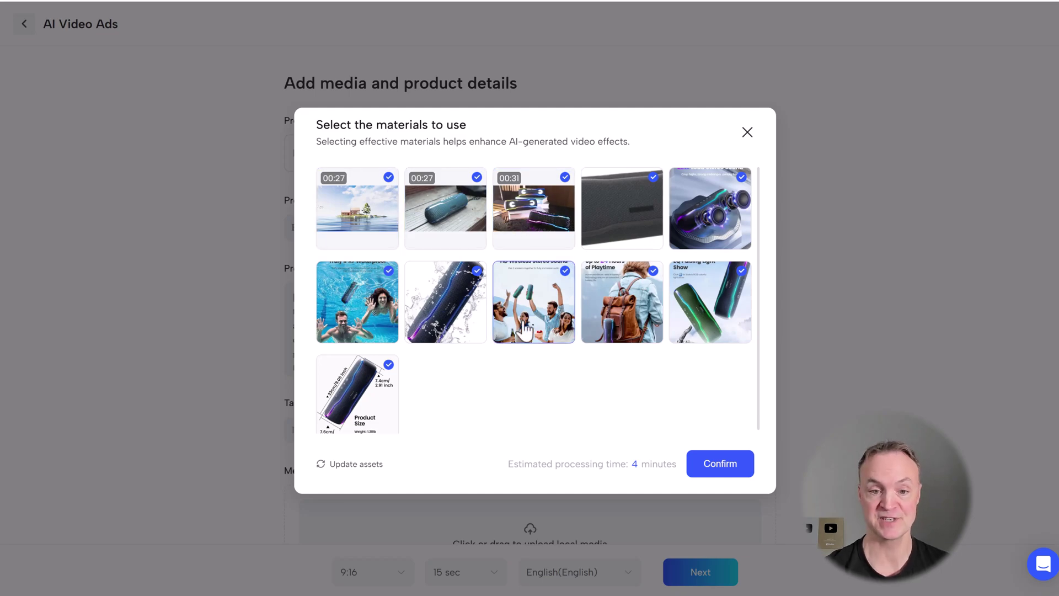
click(726, 469)
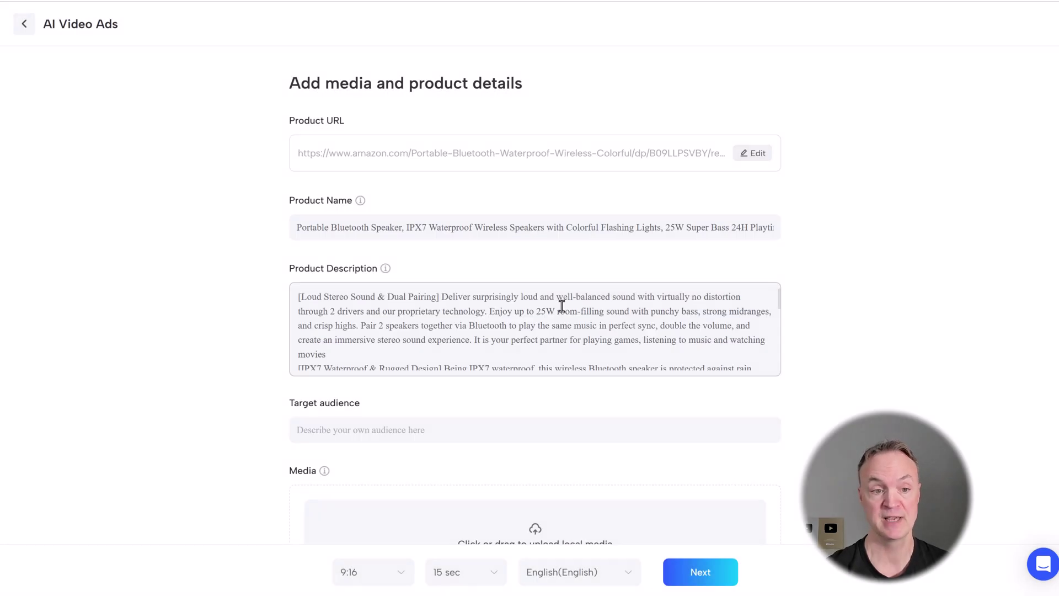
scroll(239, 267, down, 7)
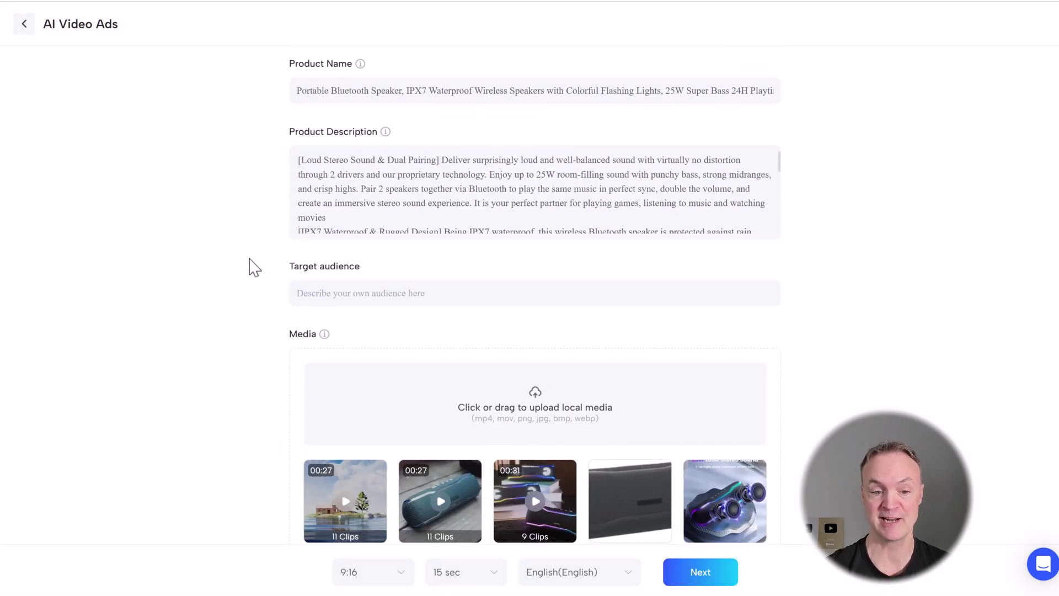
scroll(302, 279, down, 1)
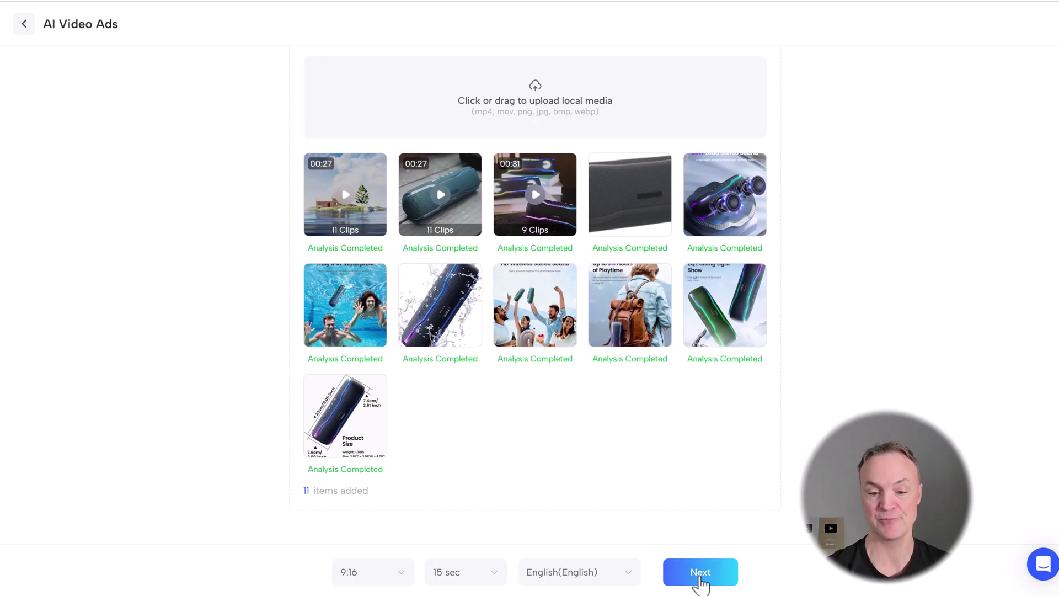
- Go to the scripts, keep Storytime selected, and bring up the Choose Template dialog
click(701, 580)
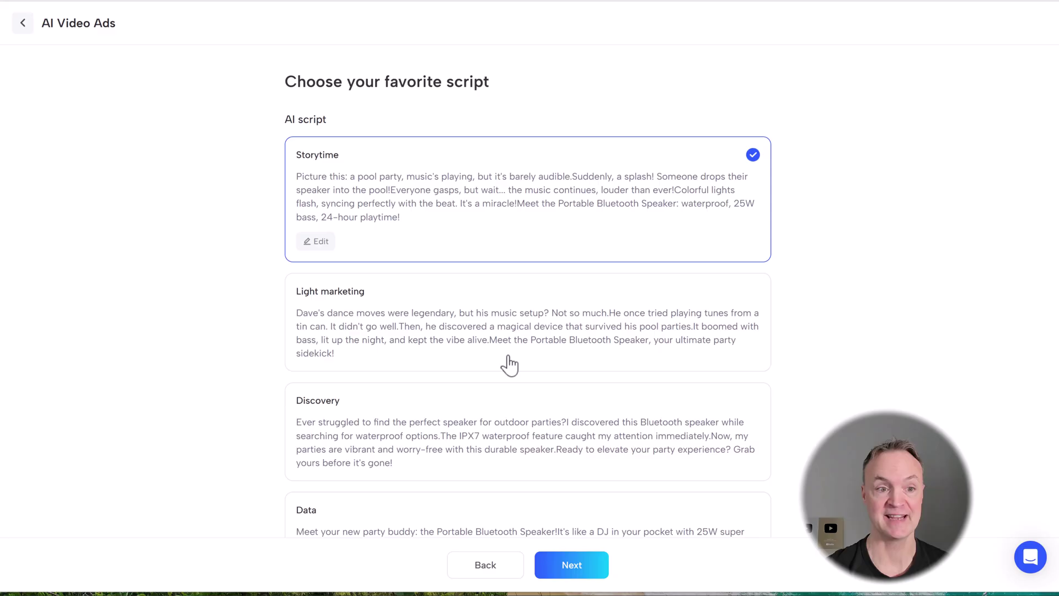
scroll(513, 371, down, 1)
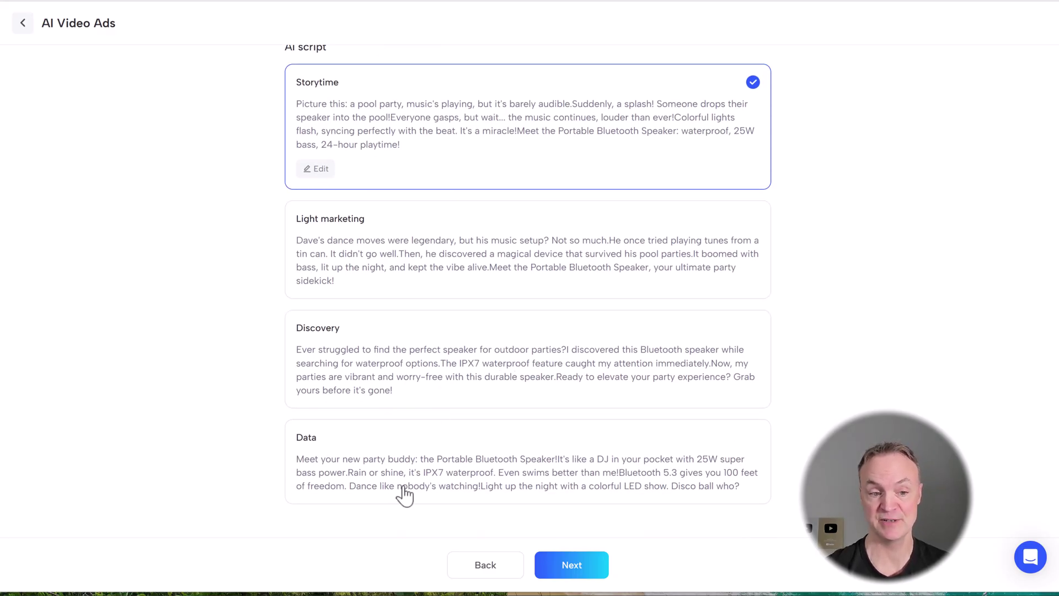
click(579, 570)
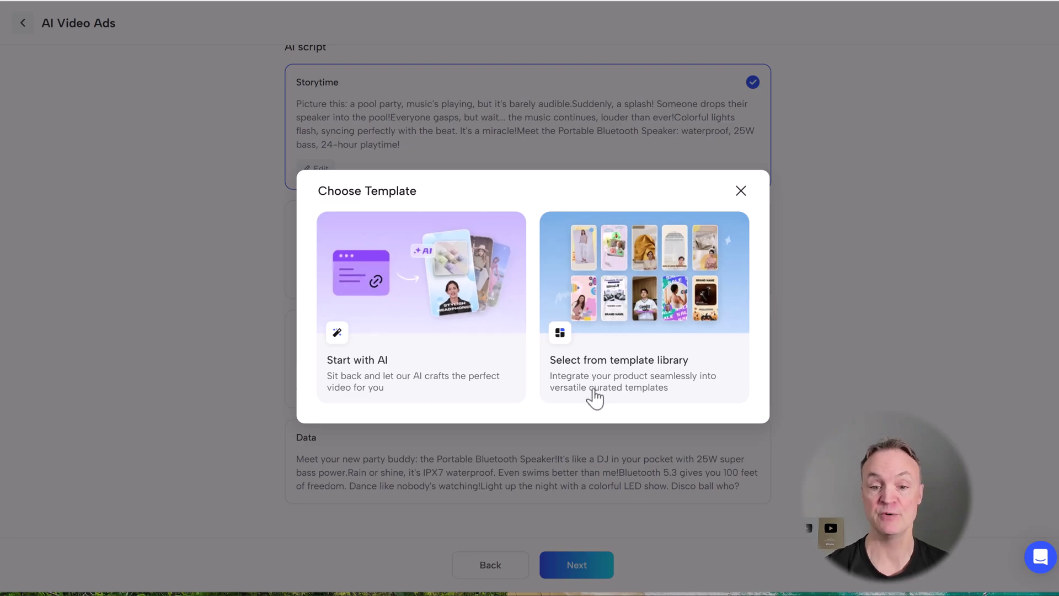
- Let AI build the ad draft, try the Jamie avatar, then cancel to keep the original
click(442, 303)
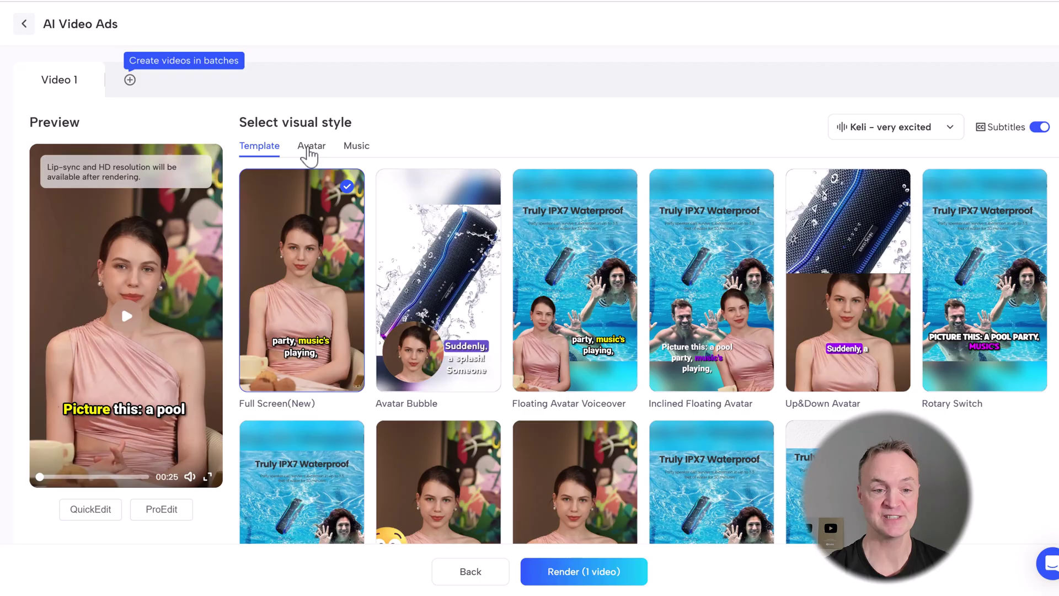
click(306, 147)
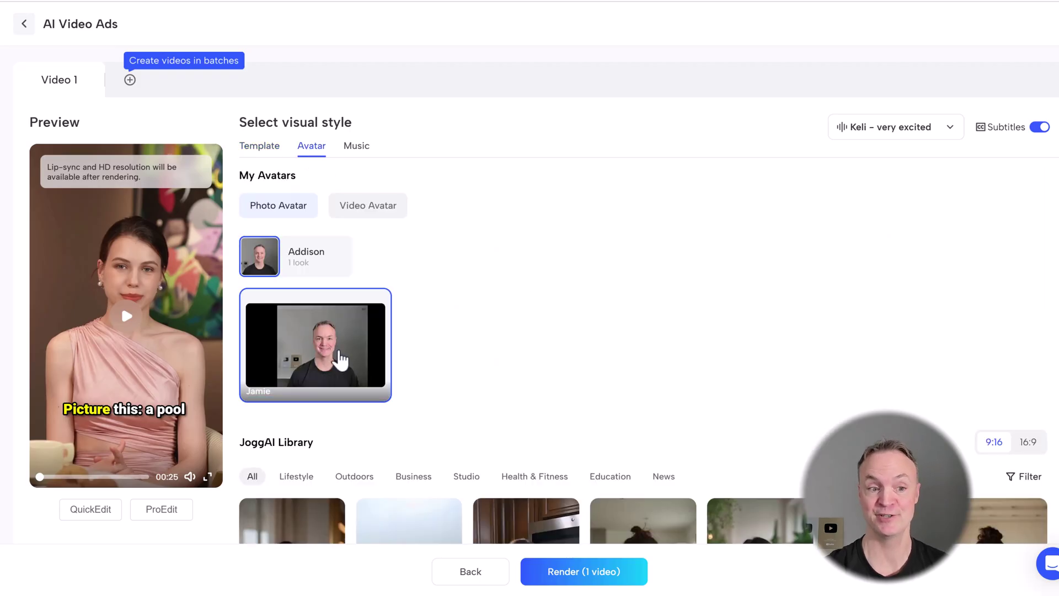
click(340, 358)
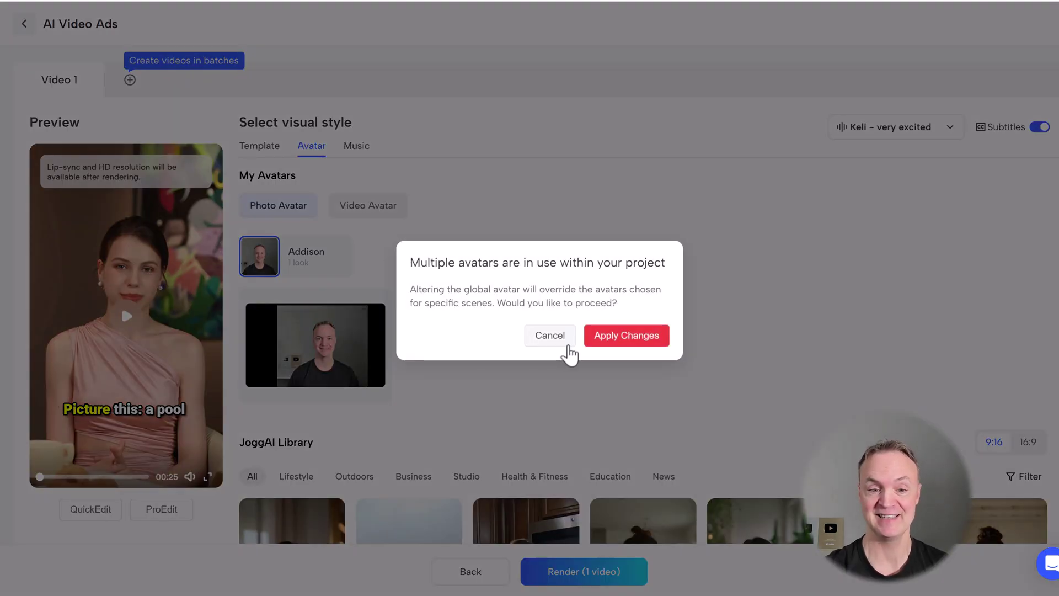
click(547, 334)
- Return to the visual style templates, previewing the 25-second Full Screen(New) ad
scroll(490, 265, down, 3)
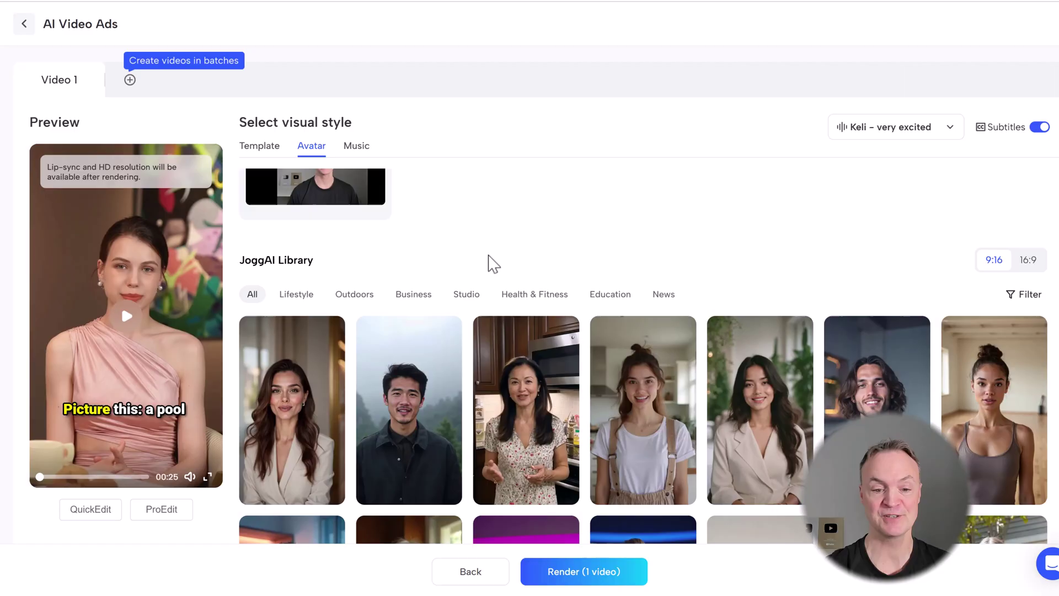
scroll(466, 239, up, 2)
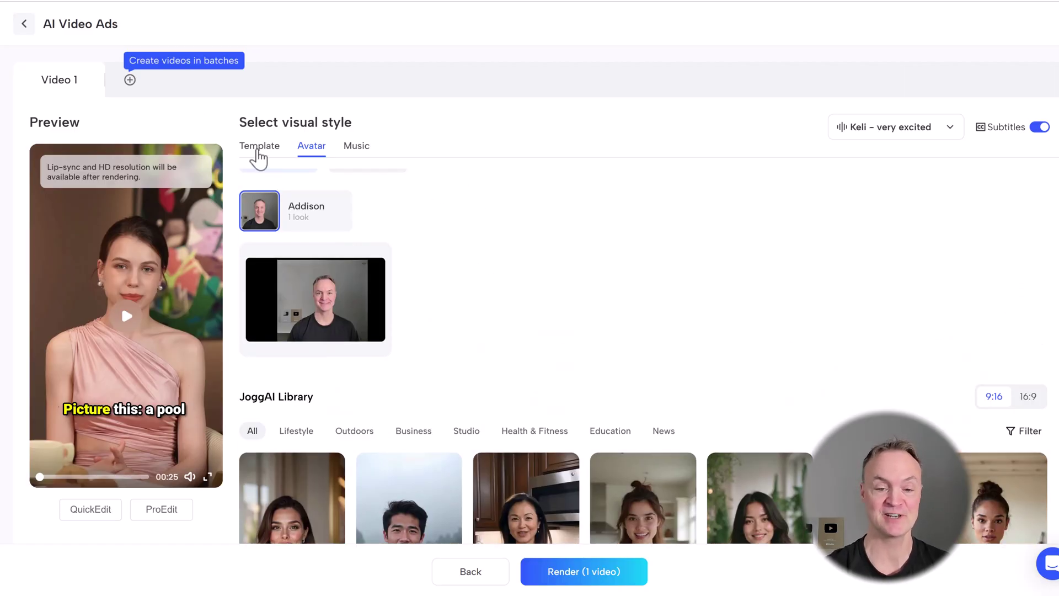
click(260, 148)
scroll(487, 352, down, 2)
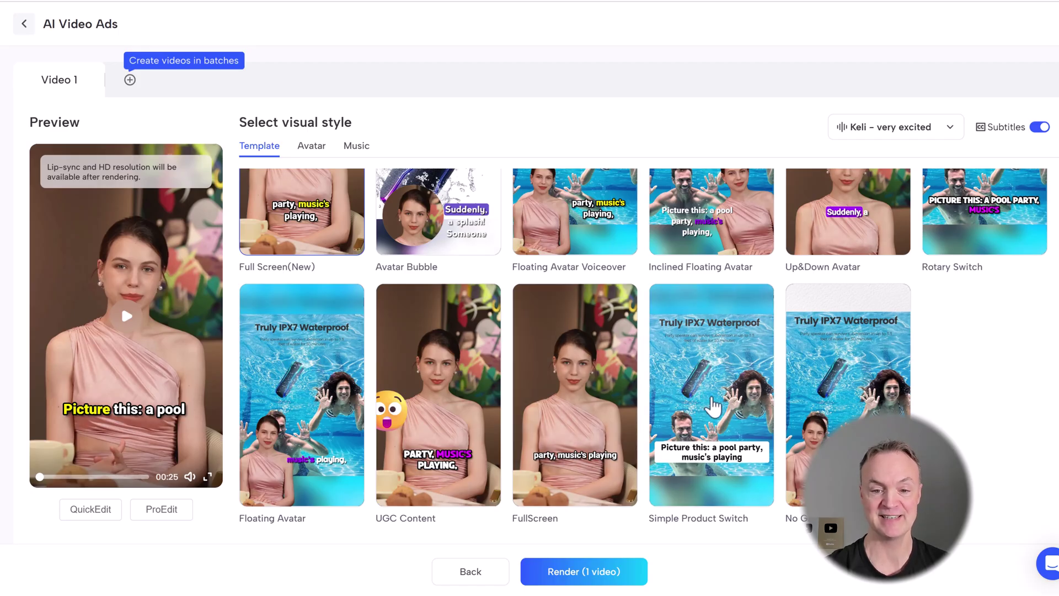
- Apply the Simple Product Switch template, then play and pause its 25-second preview
click(727, 407)
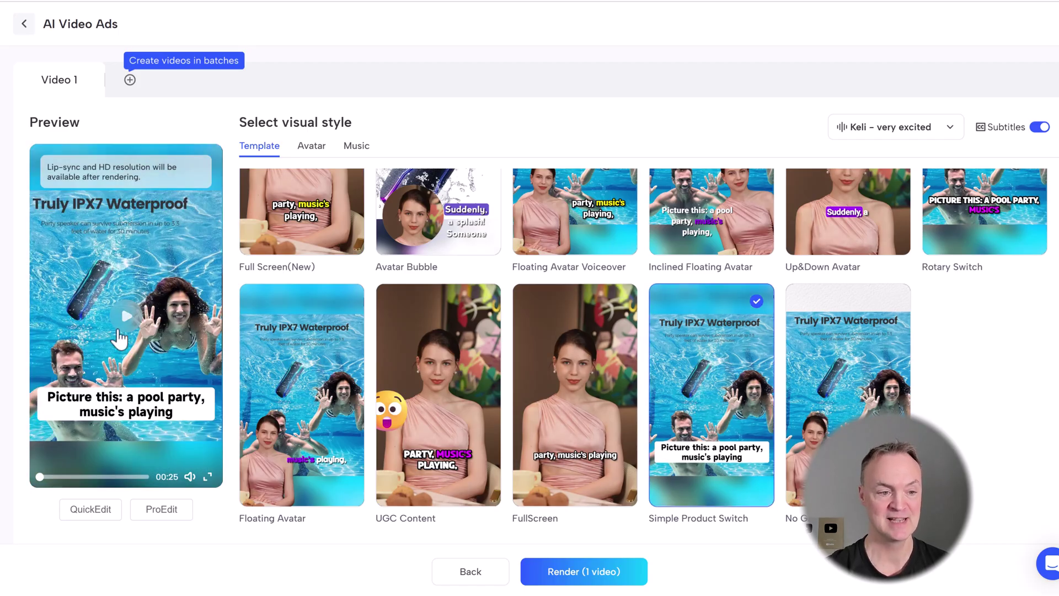
click(126, 316)
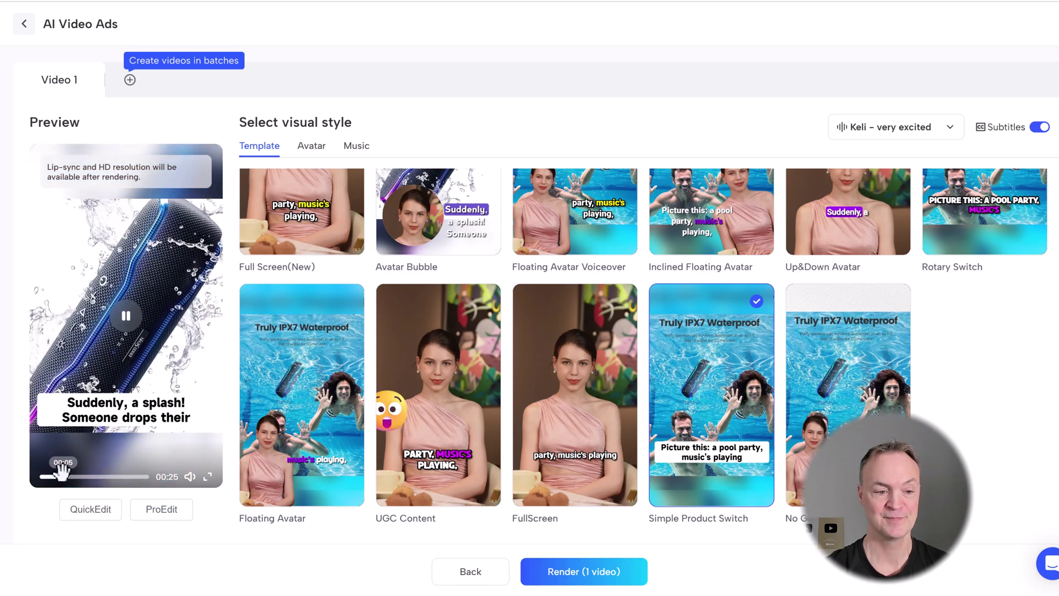
click(130, 323)
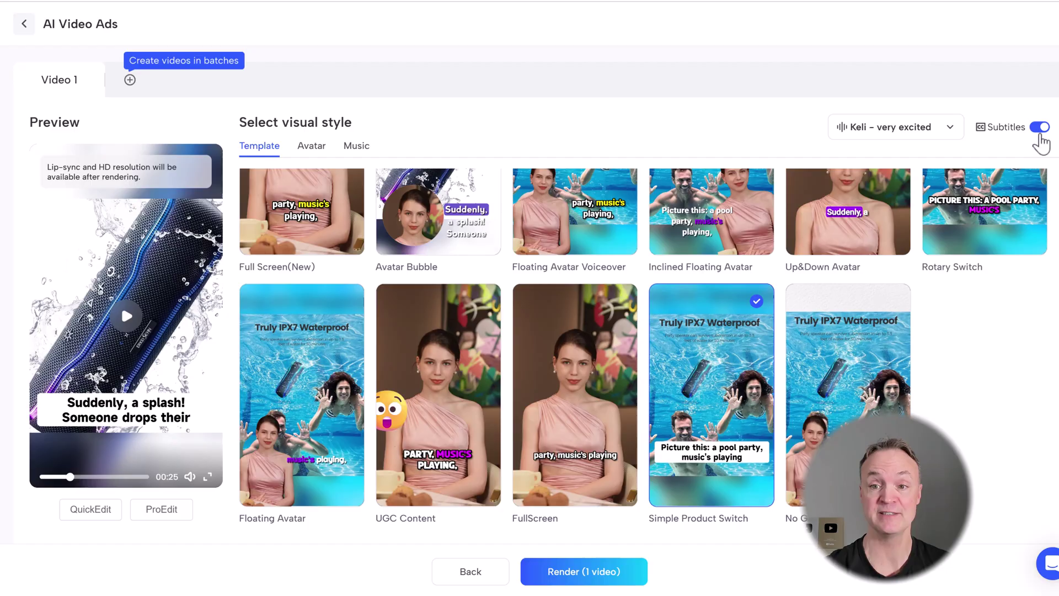
- Browse the AI Voices list and close it, keeping the Keli – very excited voice
click(948, 132)
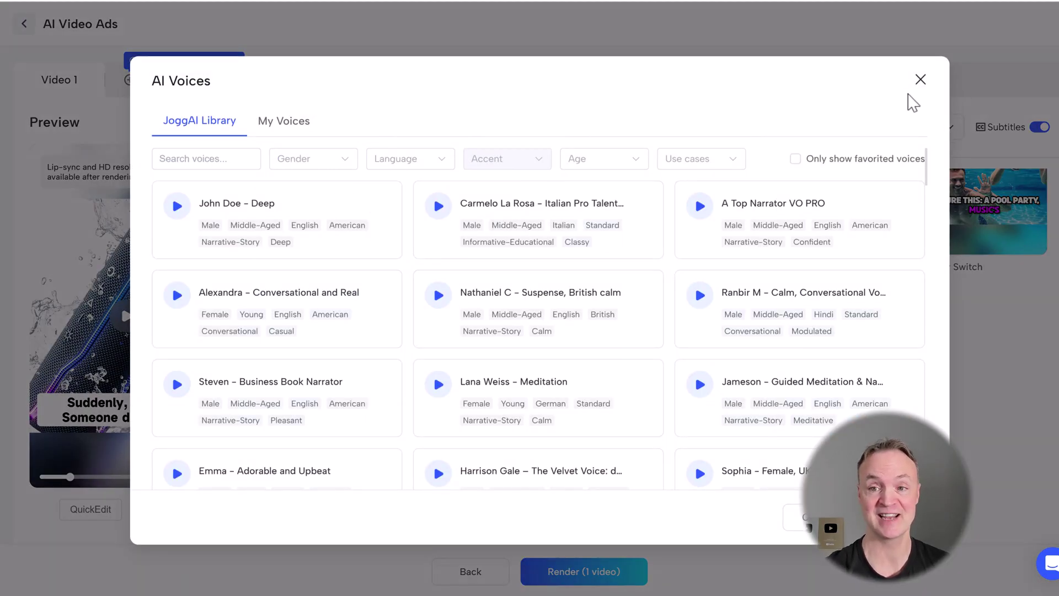
click(920, 81)
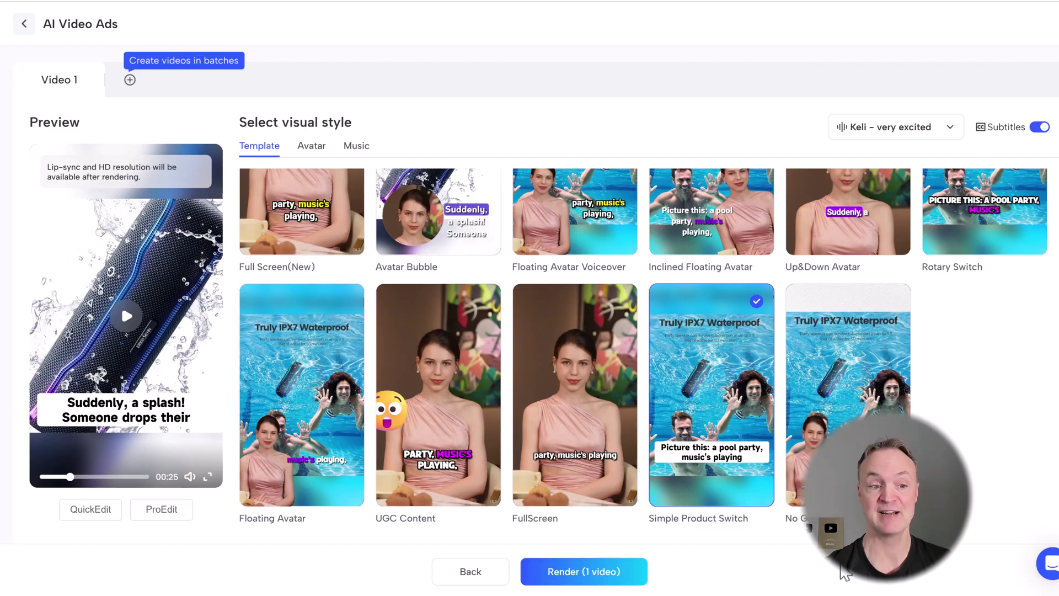